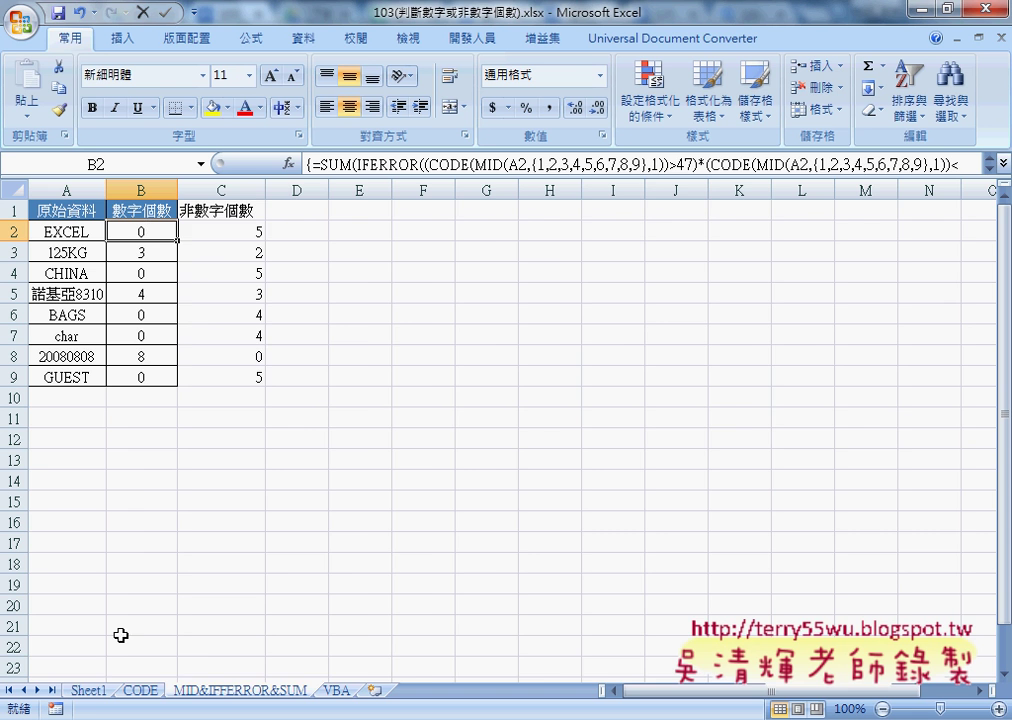
# - Switch to Sheet1 and select column A, starting from the EXCEL entry in A2
pyautogui.click(89, 692)
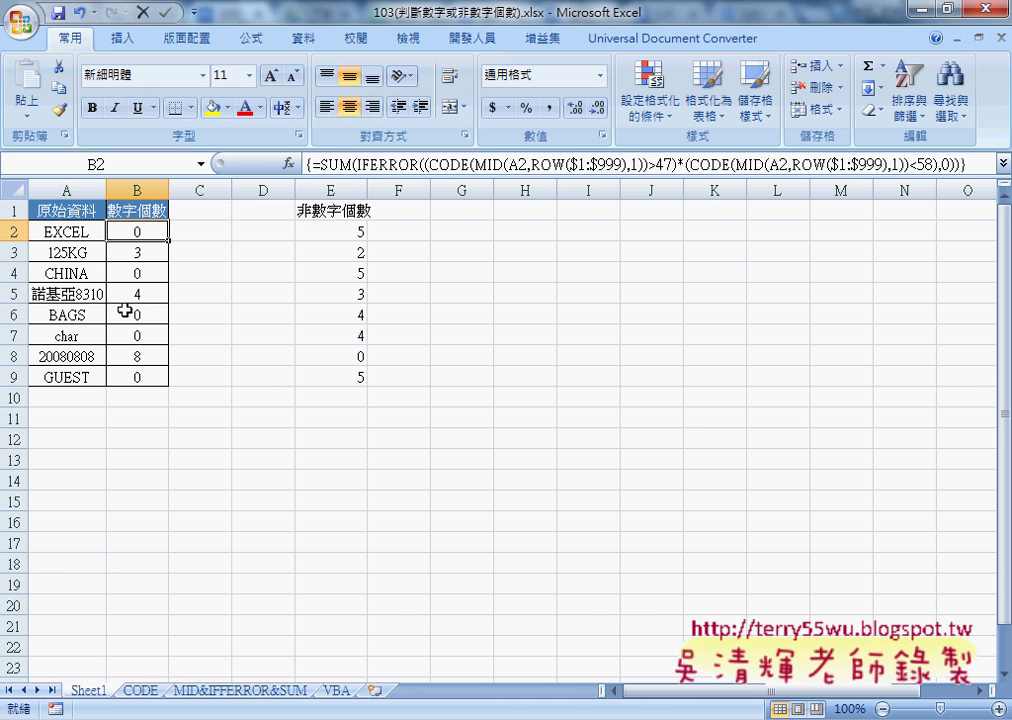
pyautogui.click(66, 232)
pyautogui.click(58, 190)
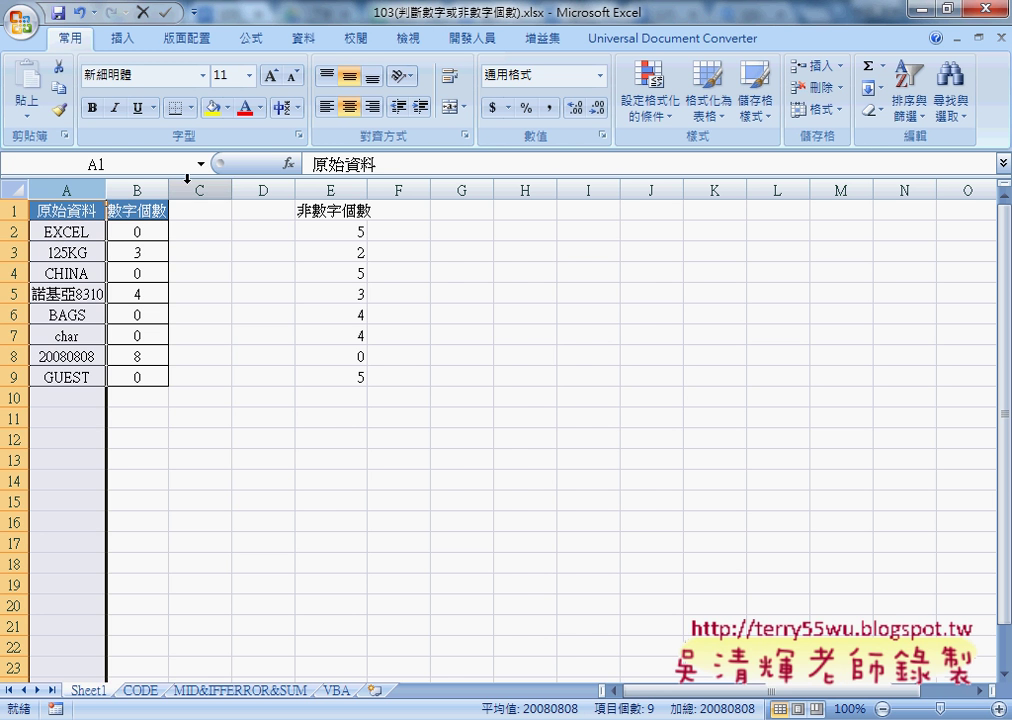
# - Delete the empty columns C and D so the non-digit counts move into column C
pyautogui.moveTo(200, 190); pyautogui.dragTo(258, 181)
pyautogui.rightClick(232, 252)
pyautogui.click(255, 384)
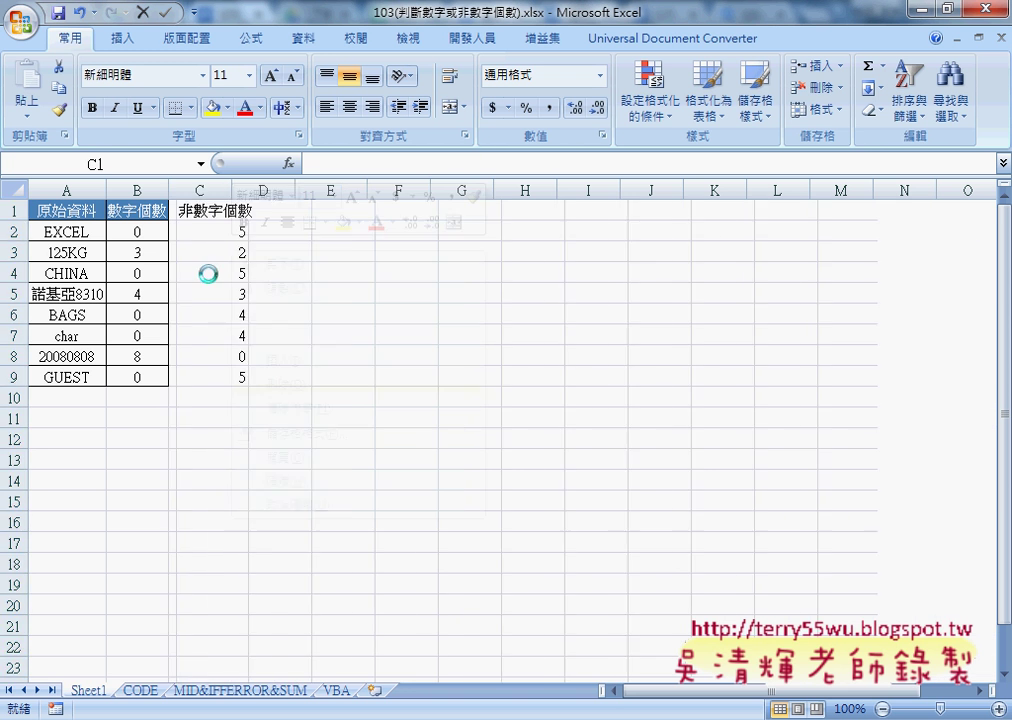
# - Select B2 and expand the formula bar to show its full digit-count formula
pyautogui.click(205, 479)
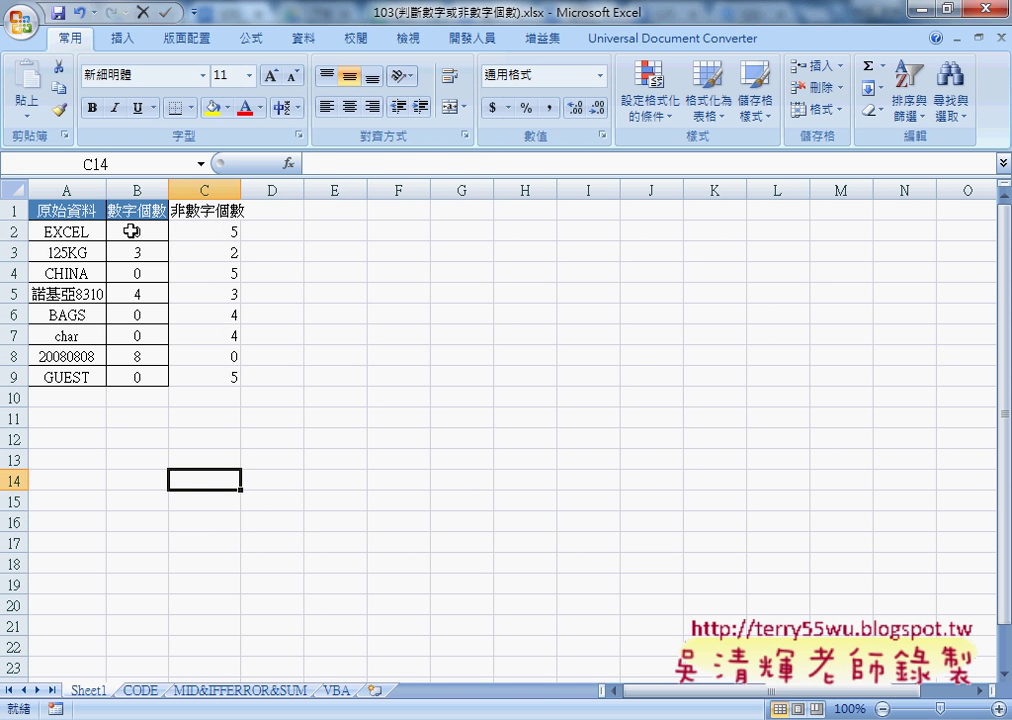
pyautogui.click(131, 231)
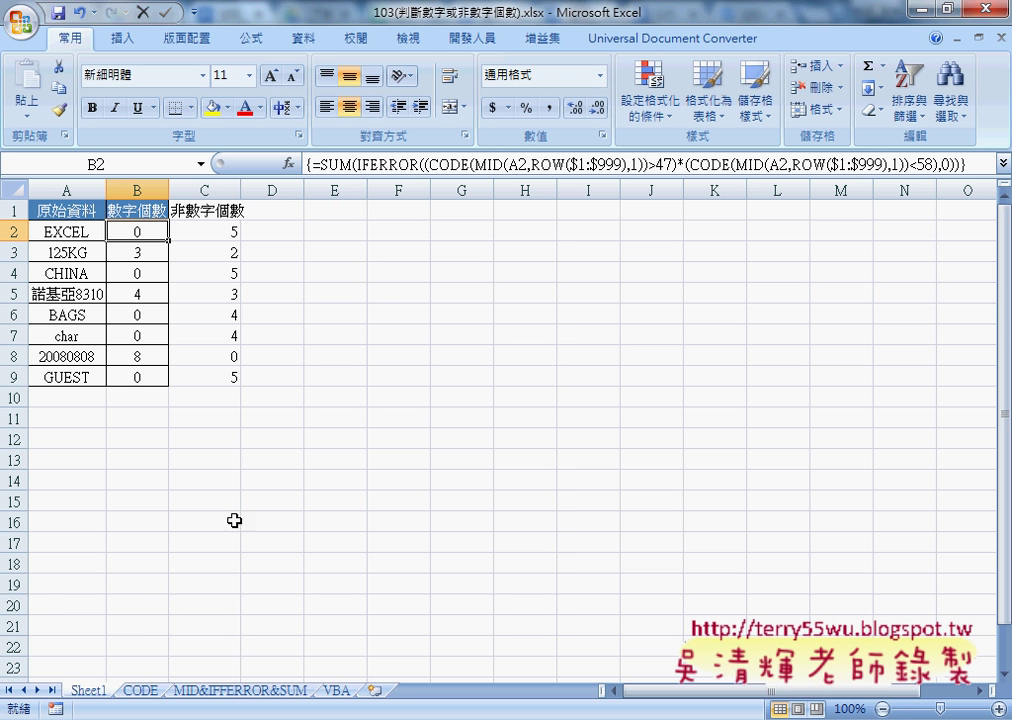
pyautogui.doubleClick(1006, 177)
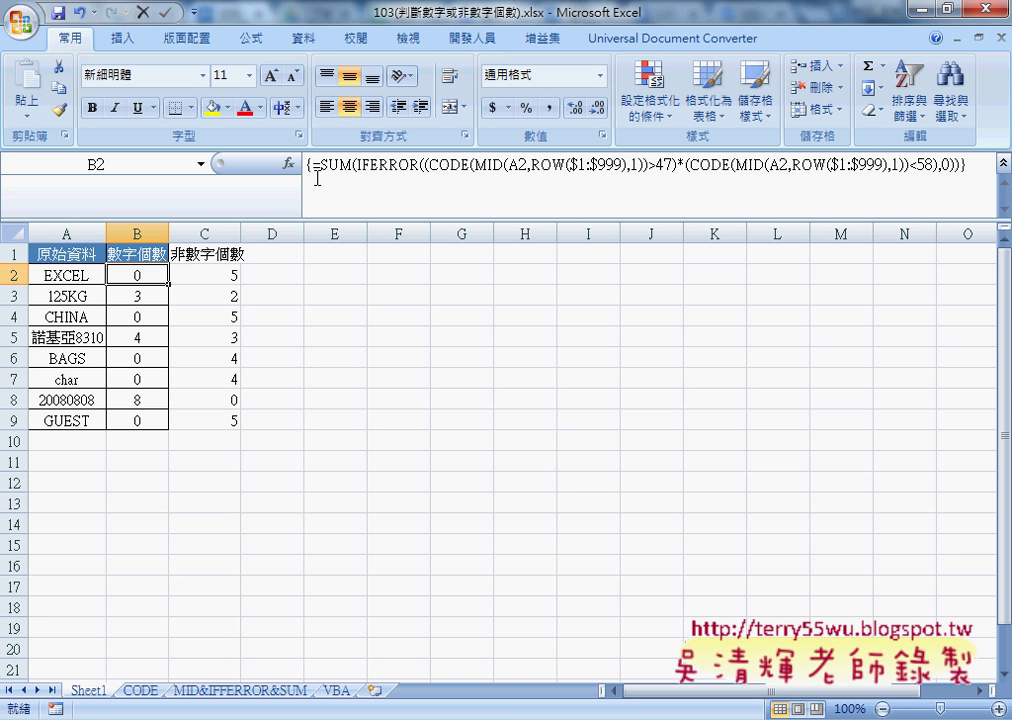
# - On the CODE sheet, inspect D2's digit value and B2's =CODE(A2) formula, then switch to the notes
pyautogui.click(140, 690)
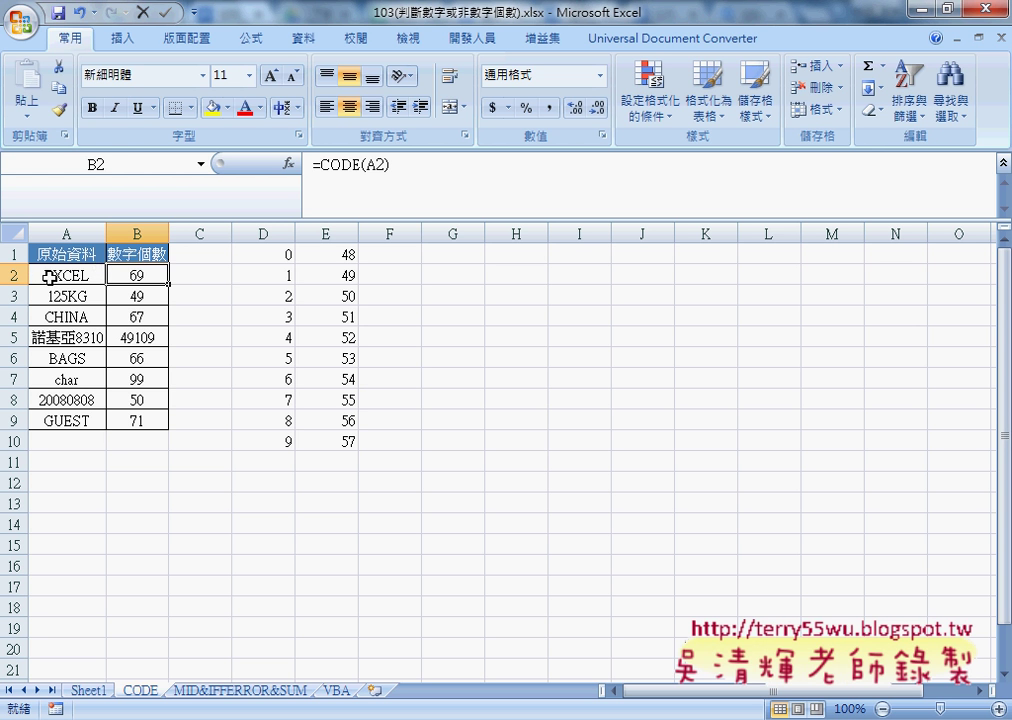
pyautogui.click(282, 279)
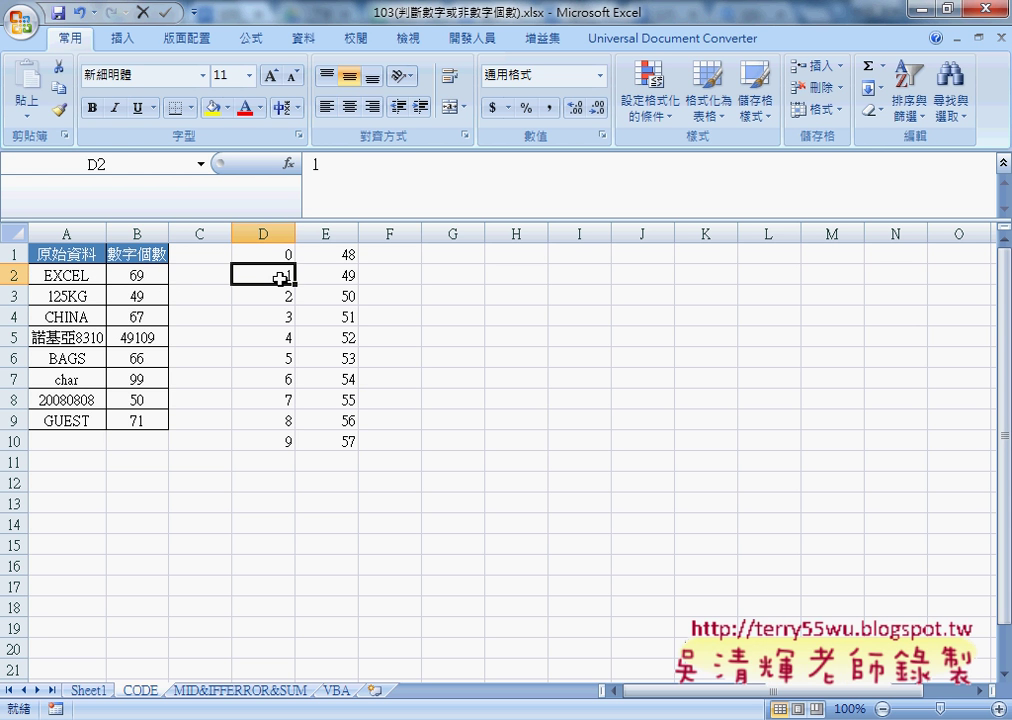
pyautogui.click(142, 274)
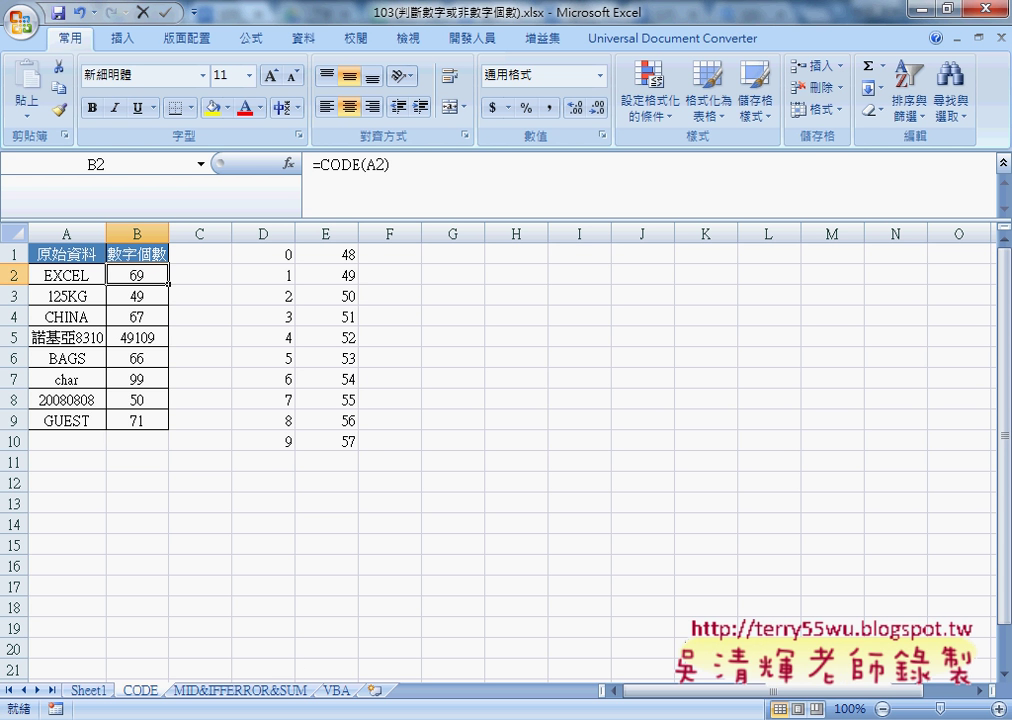
pyautogui.hotkey('alt', 'Tab')
# - Scroll up the Google Doc to the ASCII 編碼表 table showing codes 48–57, then return to Excel
pyautogui.scroll(4, 406, 386)
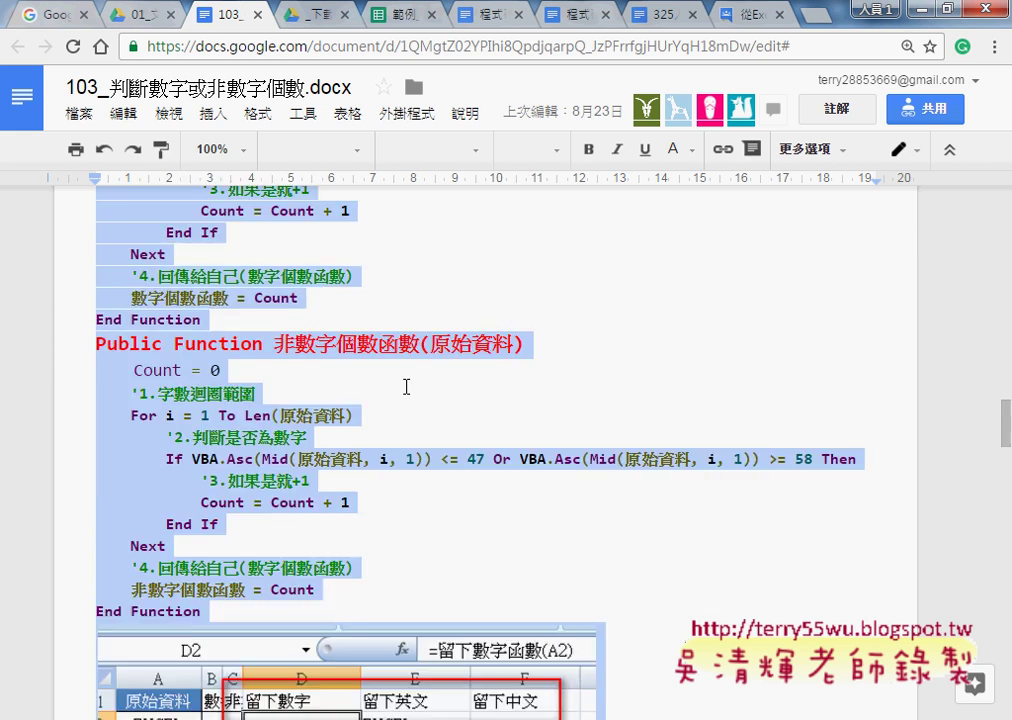
pyautogui.scroll(5, 406, 386)
pyautogui.scroll(5, 404, 386)
pyautogui.scroll(5, 404, 386)
pyautogui.scroll(5, 404, 386)
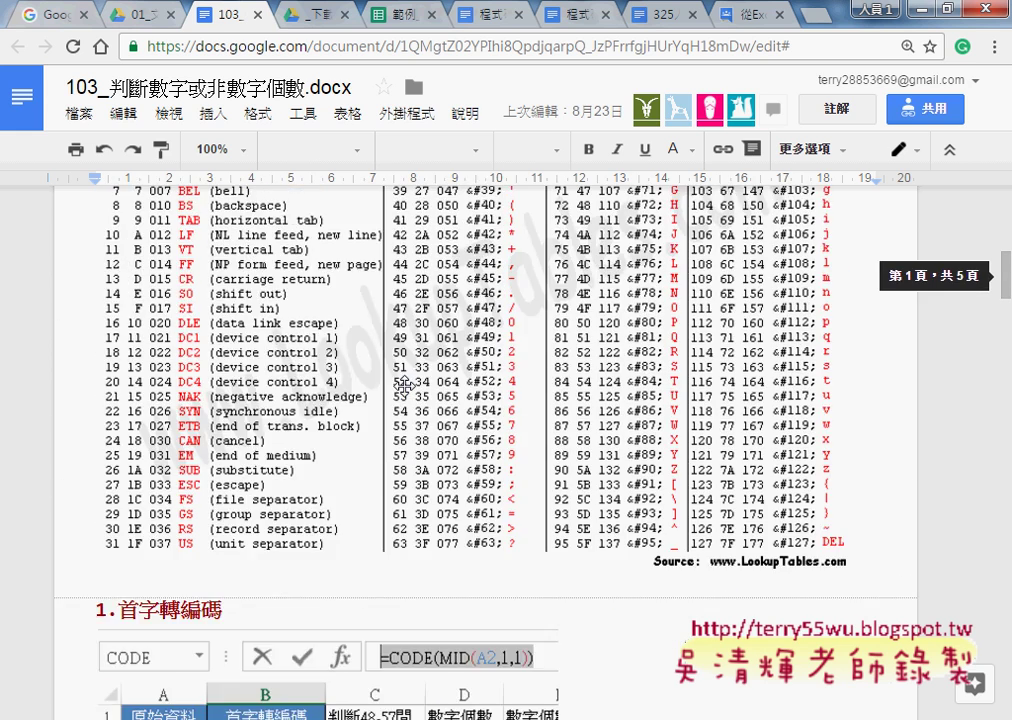
pyautogui.scroll(2, 404, 386)
pyautogui.scroll(2, 404, 386)
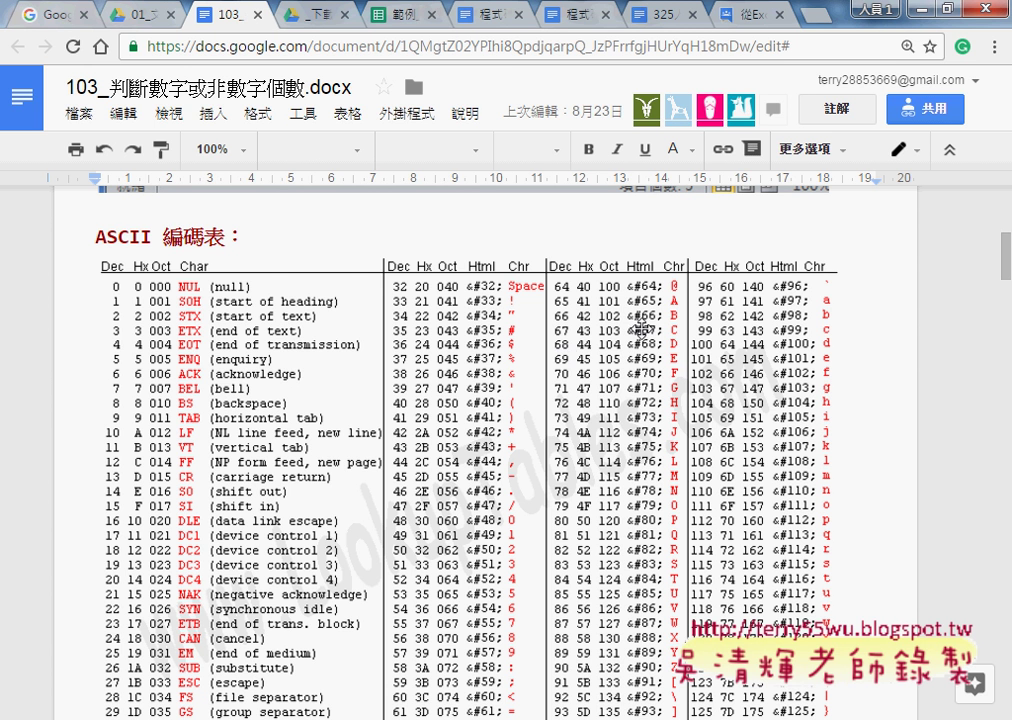
pyautogui.hotkey('alt', 'Tab')
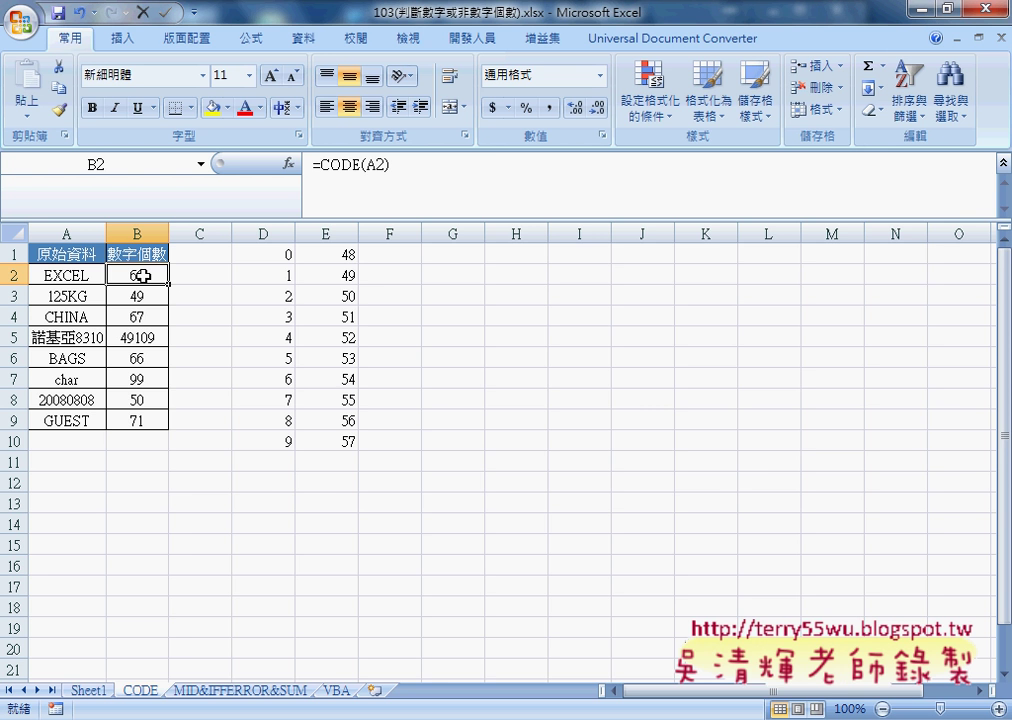
# - On the MID&IFFERROR&SUM sheet, highlight the MID part and then the {1,2,3,4,5,6,7,8,9} array in B2's formula
pyautogui.click(231, 692)
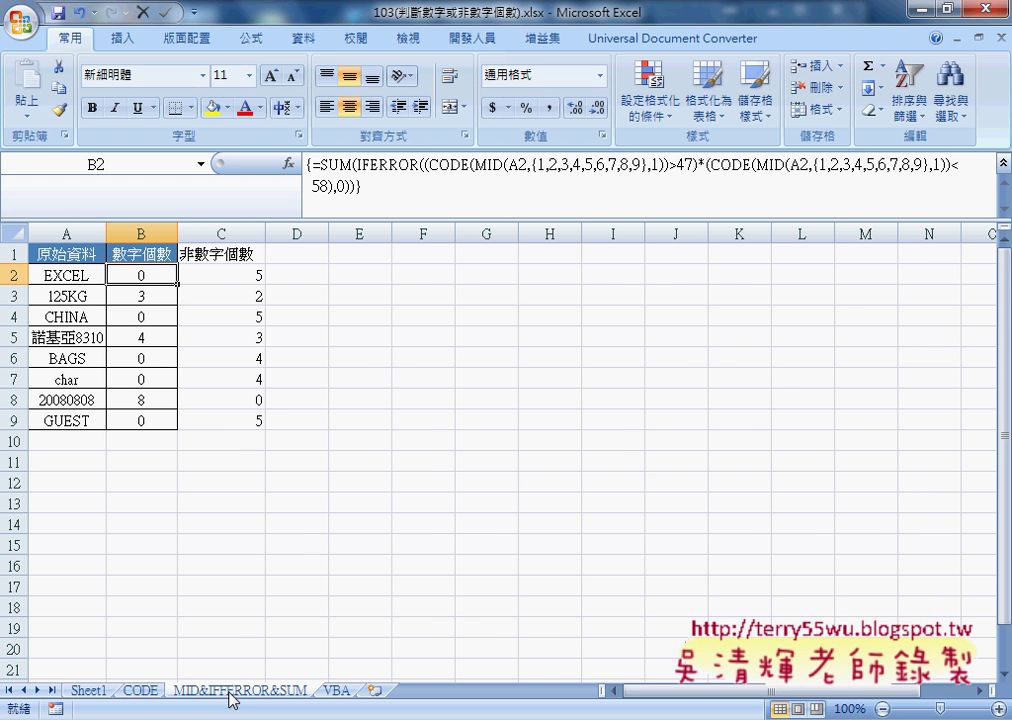
pyautogui.moveTo(429, 164); pyautogui.dragTo(664, 165)
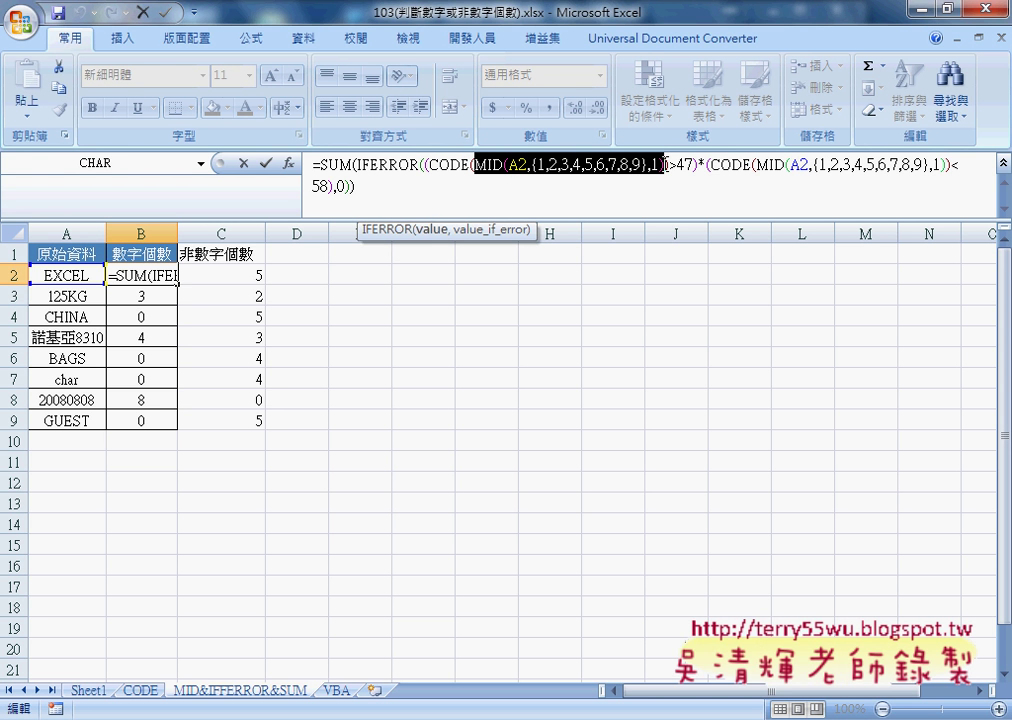
pyautogui.moveTo(664, 165); pyautogui.dragTo(668, 165)
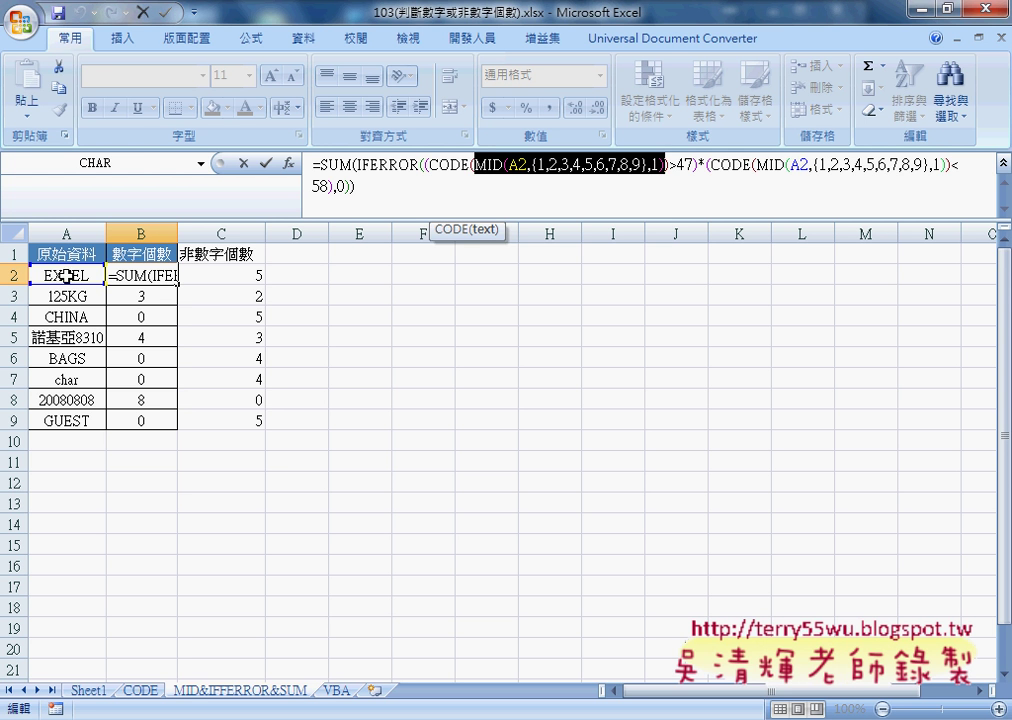
pyautogui.click(581, 164)
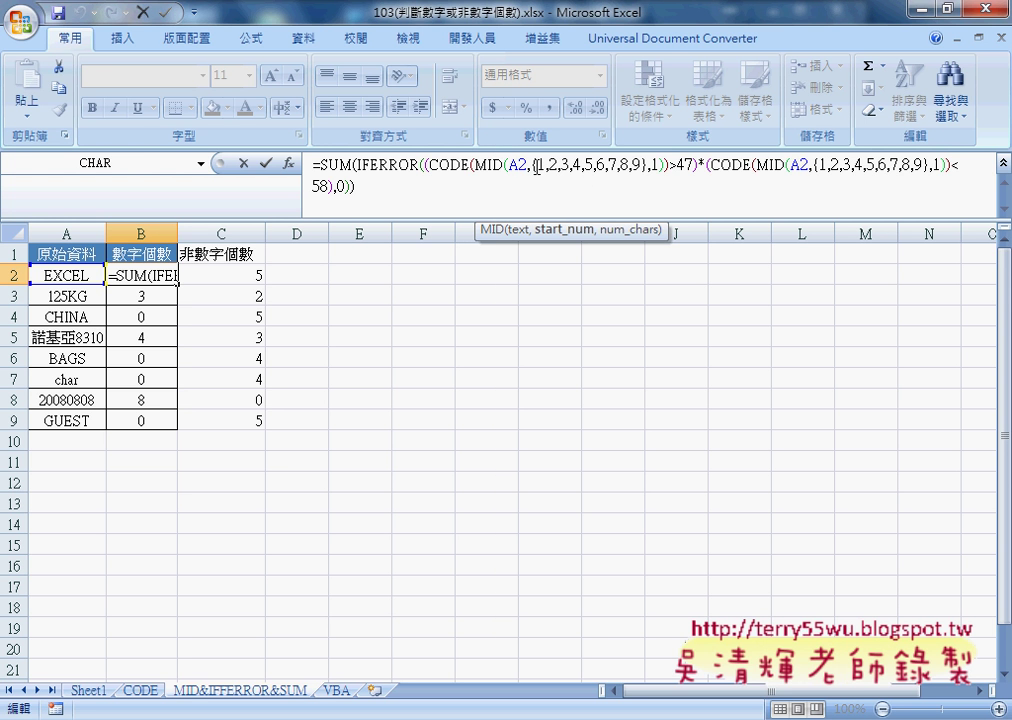
pyautogui.moveTo(532, 164); pyautogui.dragTo(647, 166)
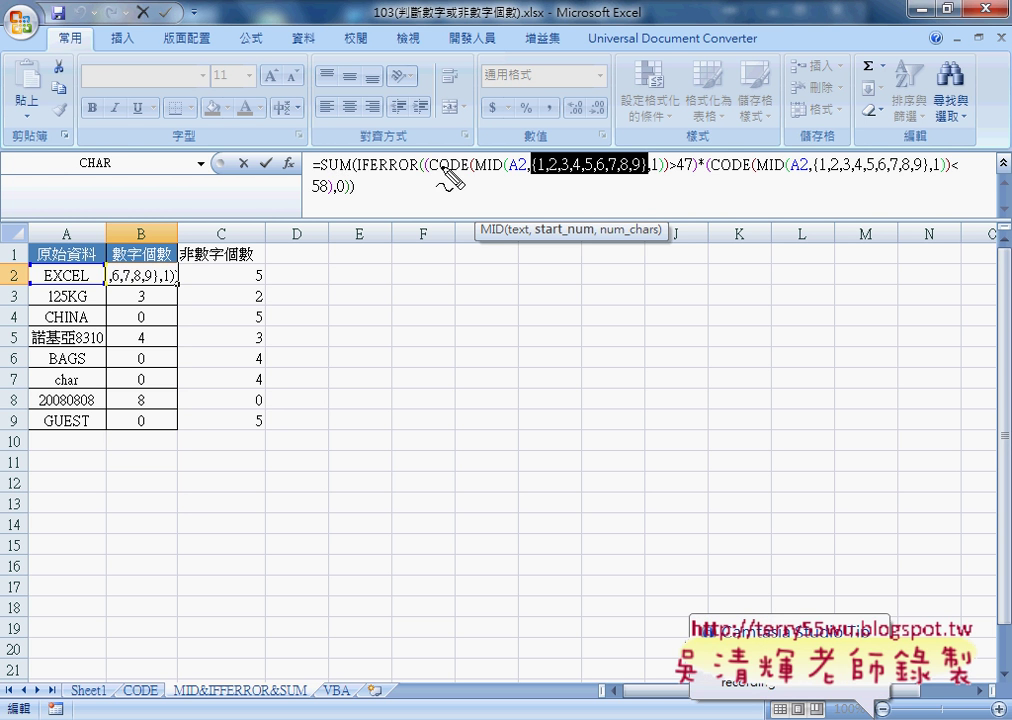
pyautogui.moveTo(428, 174); pyautogui.dragTo(462, 172)
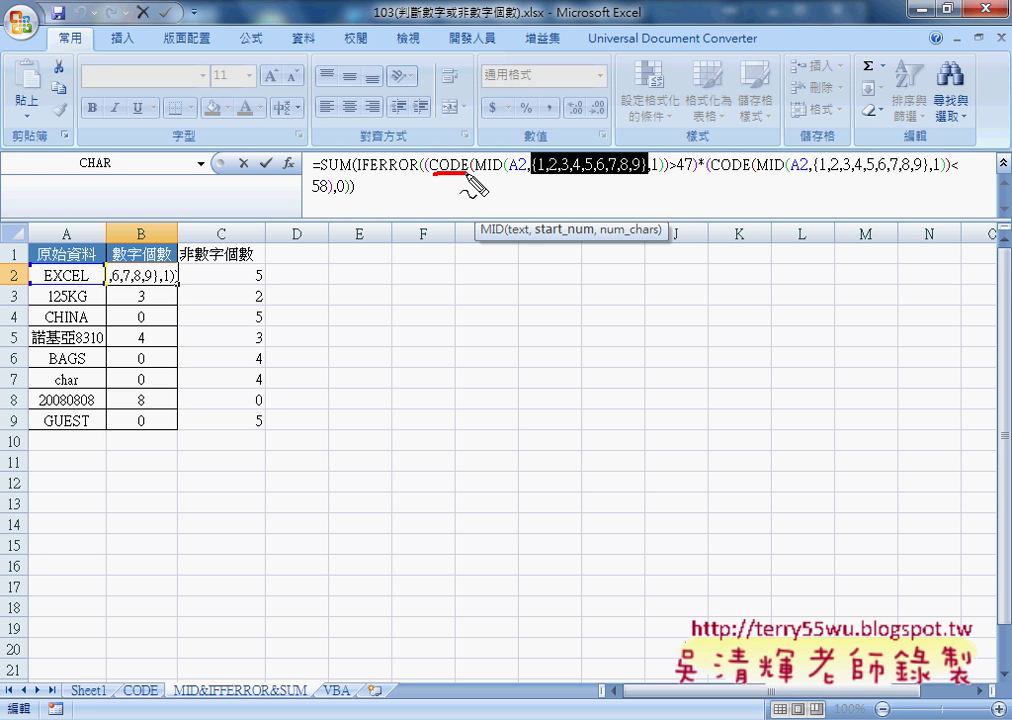
pyautogui.moveTo(666, 175); pyautogui.dragTo(691, 173)
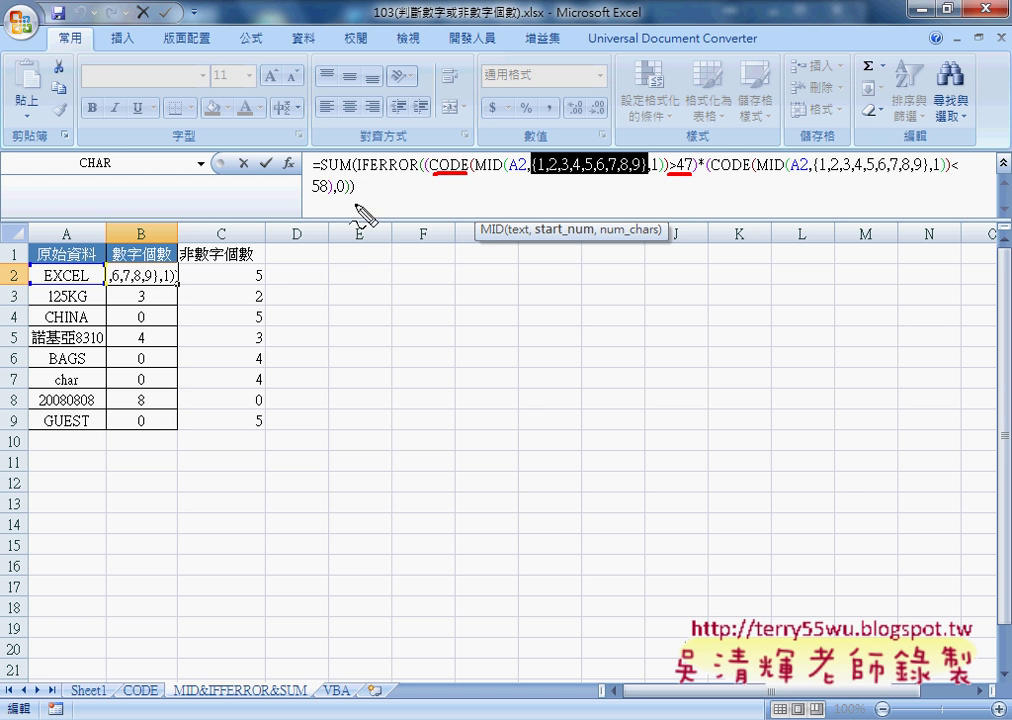
pyautogui.moveTo(944, 179); pyautogui.dragTo(959, 177)
pyautogui.moveTo(311, 199); pyautogui.dragTo(331, 197)
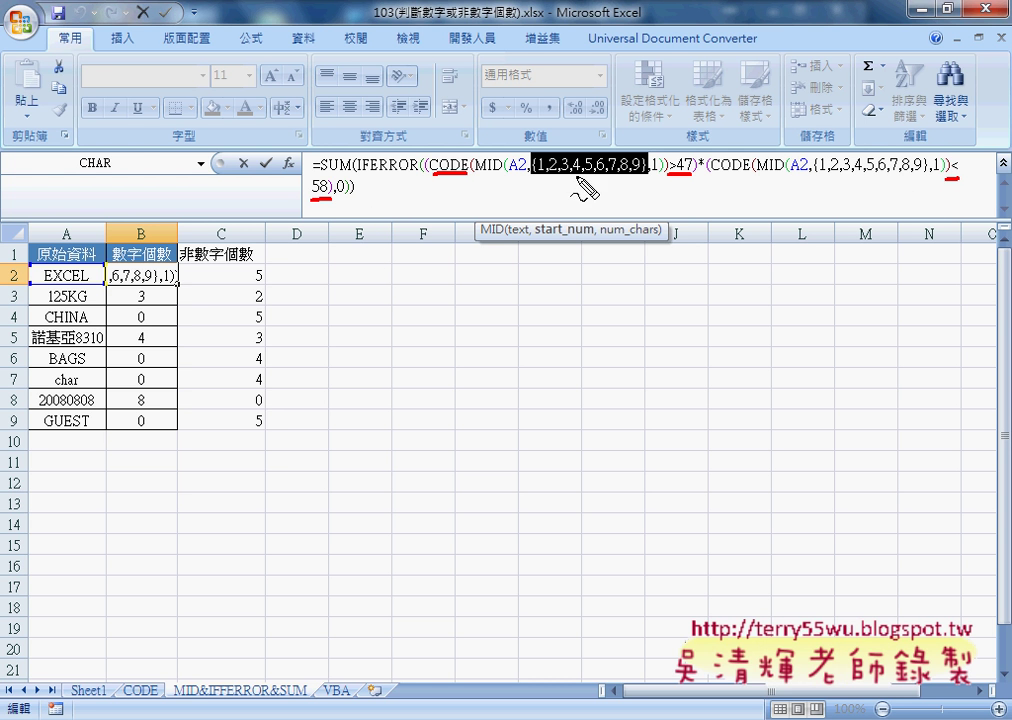
pyautogui.moveTo(485, 174); pyautogui.dragTo(607, 177)
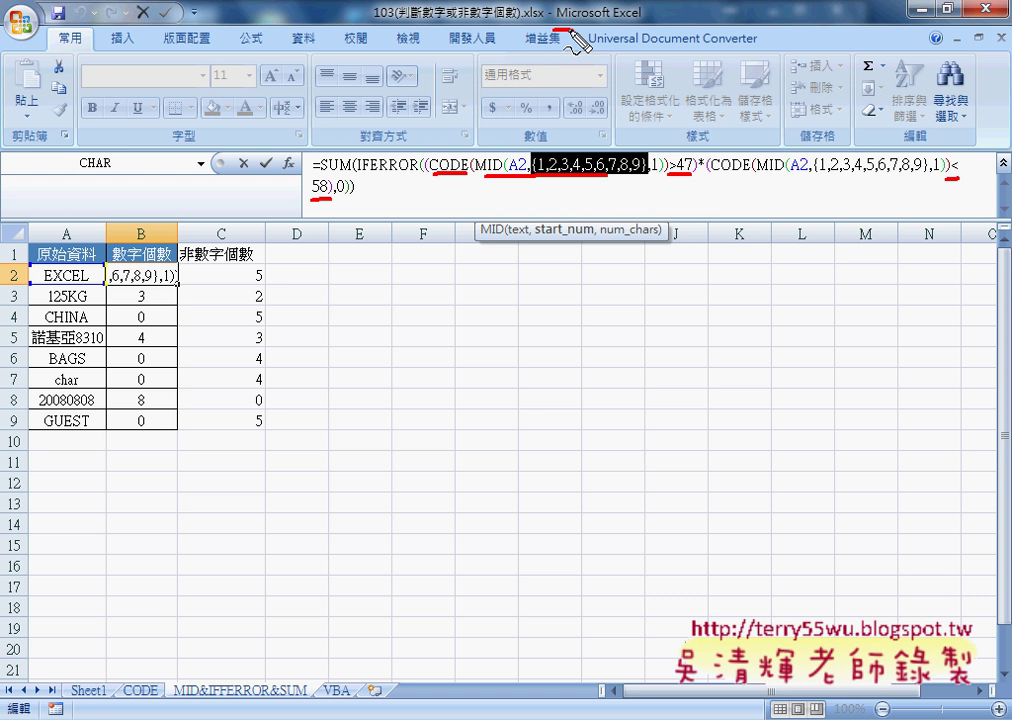
pyautogui.moveTo(553, 29)
pyautogui.mouseDown()
pyautogui.moveTo(606, 29)
pyautogui.moveTo(580, 75)
pyautogui.moveTo(591, 75)
pyautogui.mouseUp()
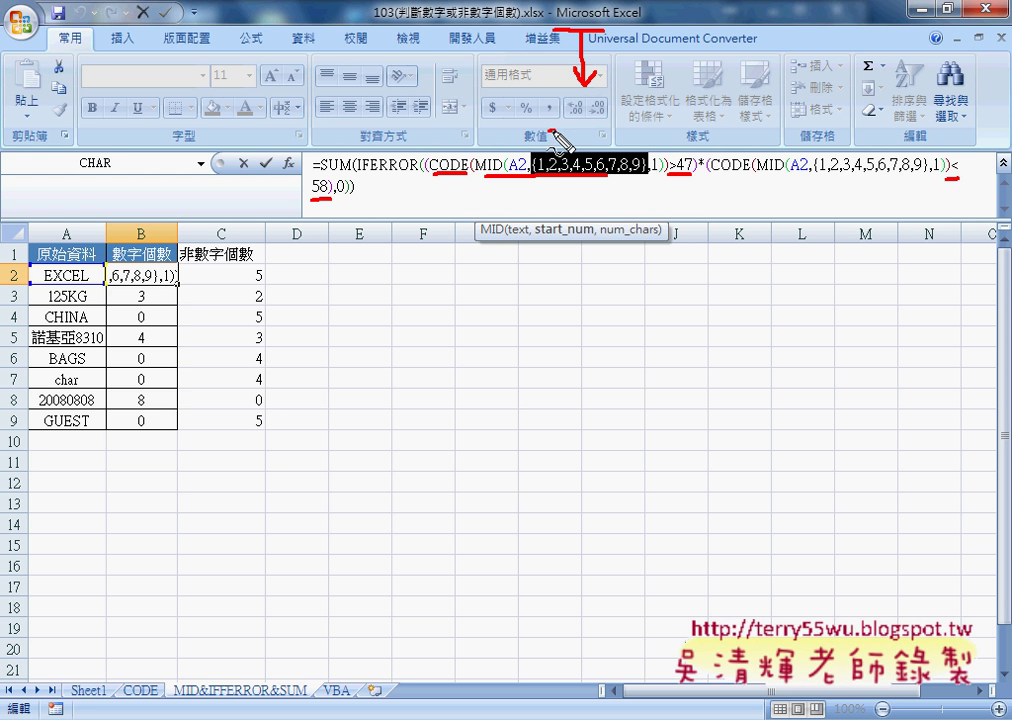
pyautogui.moveTo(548, 127)
pyautogui.mouseDown()
pyautogui.moveTo(612, 127)
pyautogui.moveTo(607, 80)
pyautogui.moveTo(622, 92)
pyautogui.mouseUp()
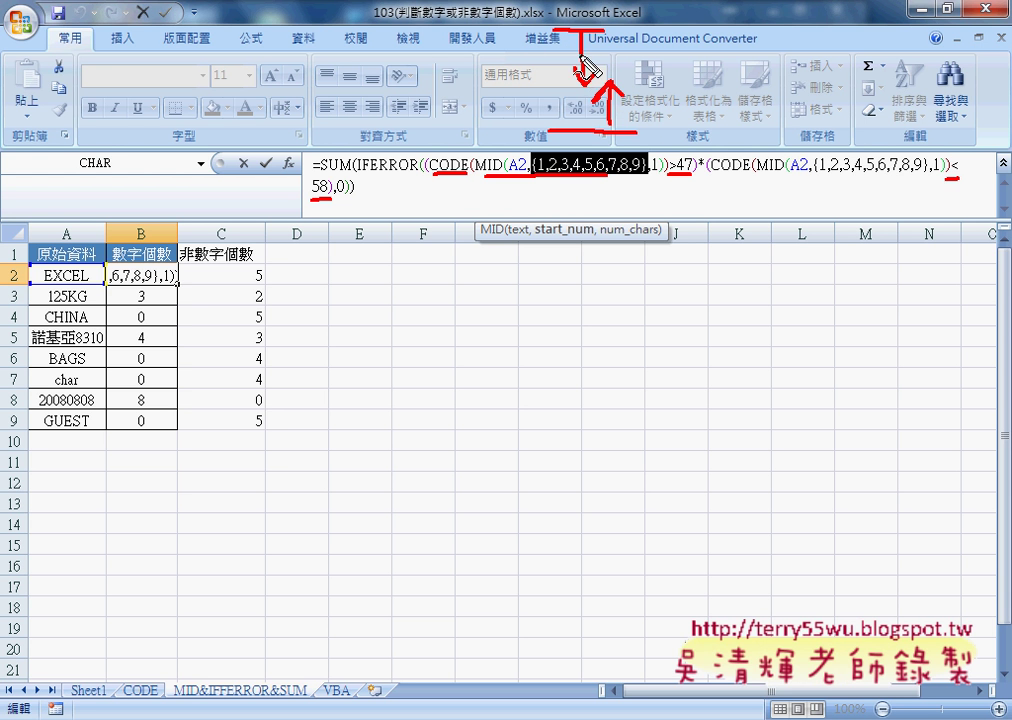
pyautogui.moveTo(698, 157)
pyautogui.mouseDown()
pyautogui.moveTo(714, 172)
pyautogui.moveTo(698, 172)
pyautogui.mouseUp()
pyautogui.moveTo(771, 146); pyautogui.dragTo(771, 180)
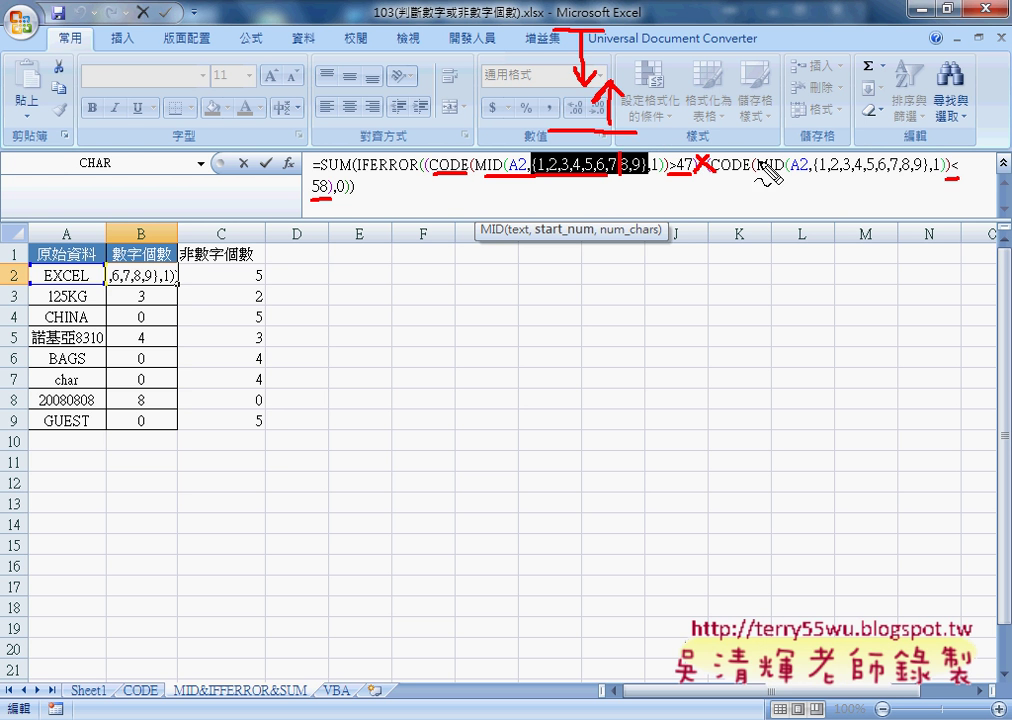
pyautogui.moveTo(620, 148); pyautogui.dragTo(620, 172)
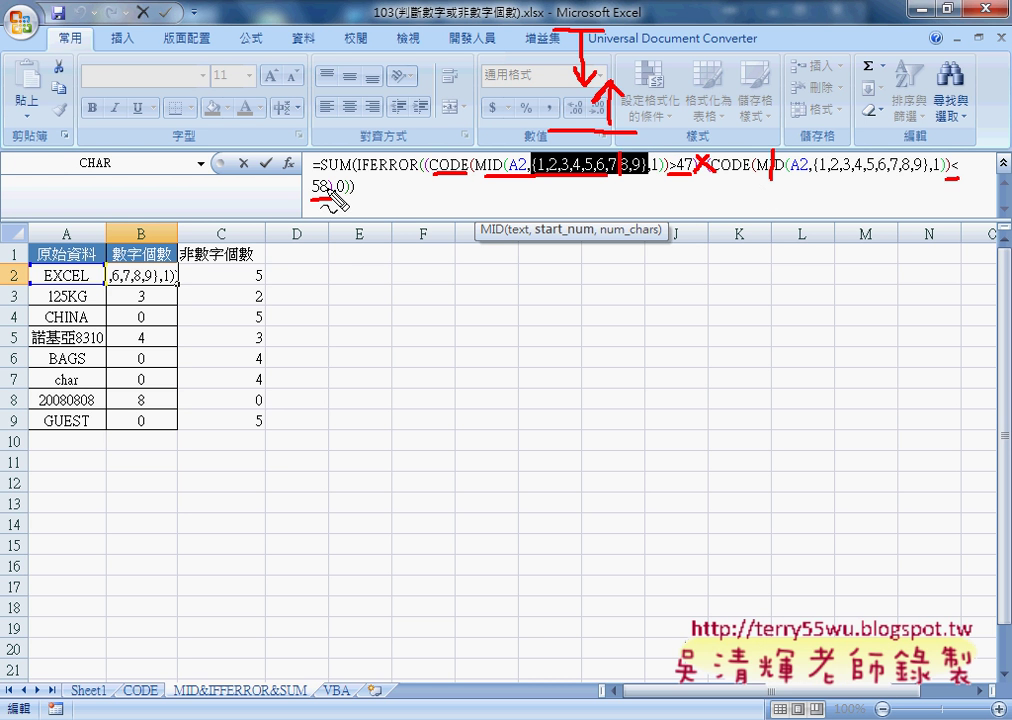
pyautogui.moveTo(322, 157); pyautogui.dragTo(350, 155)
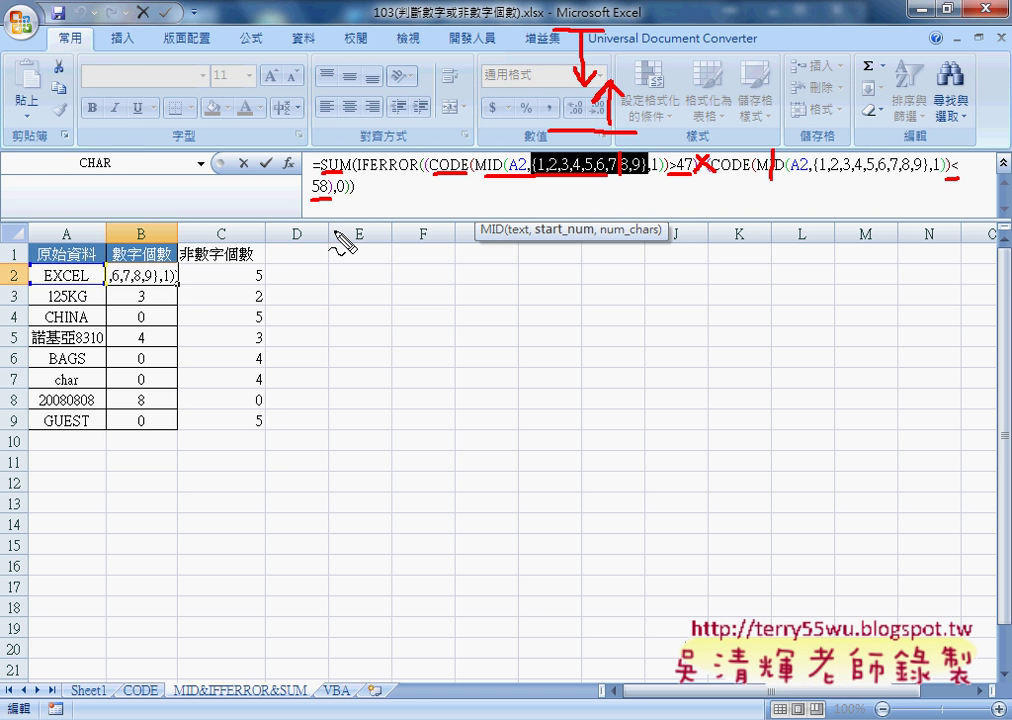
pyautogui.press('`')
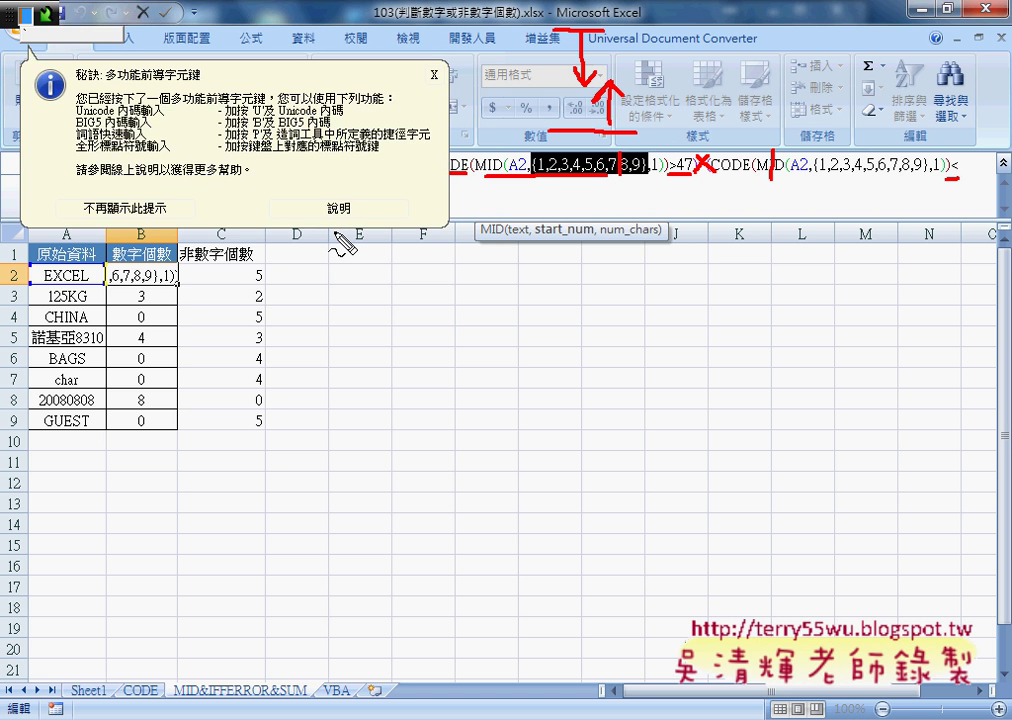
pyautogui.press('Escape')
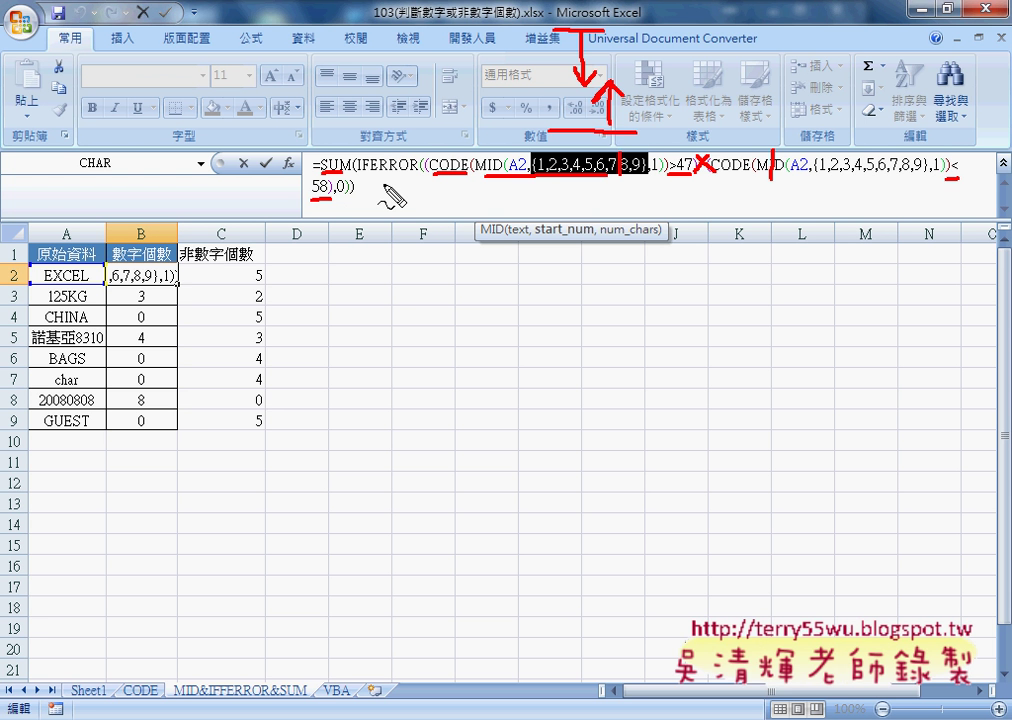
pyautogui.press('Escape')
pyautogui.click(343, 184)
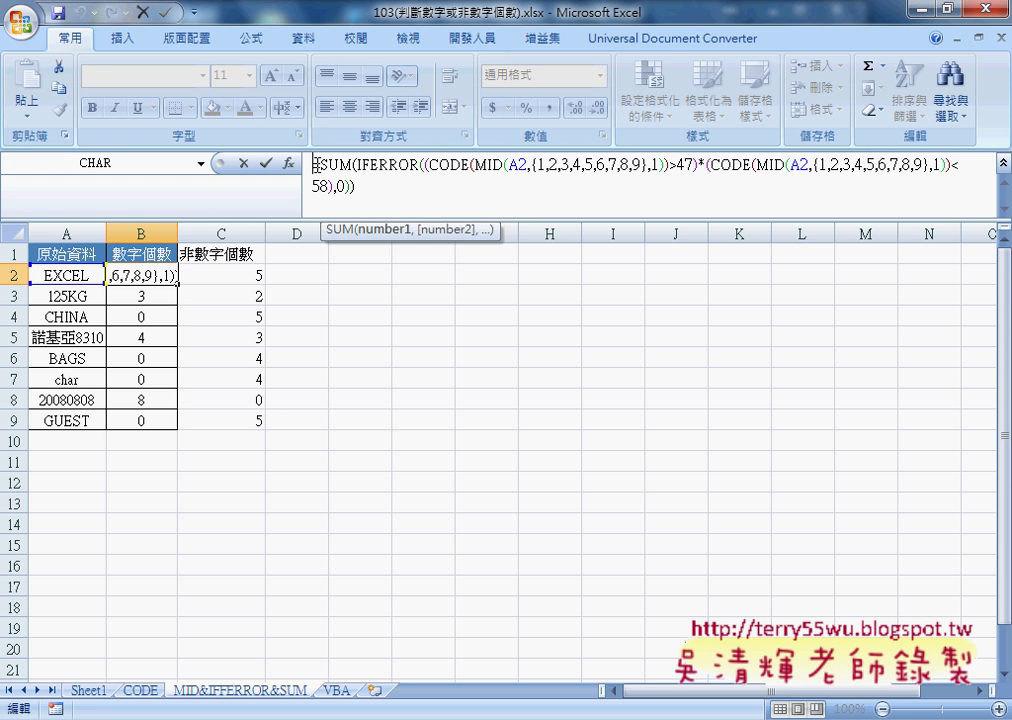
# - Wrap B2's formula in hand-typed { } braces, enter it, and widen column B
pyautogui.click(315, 164)
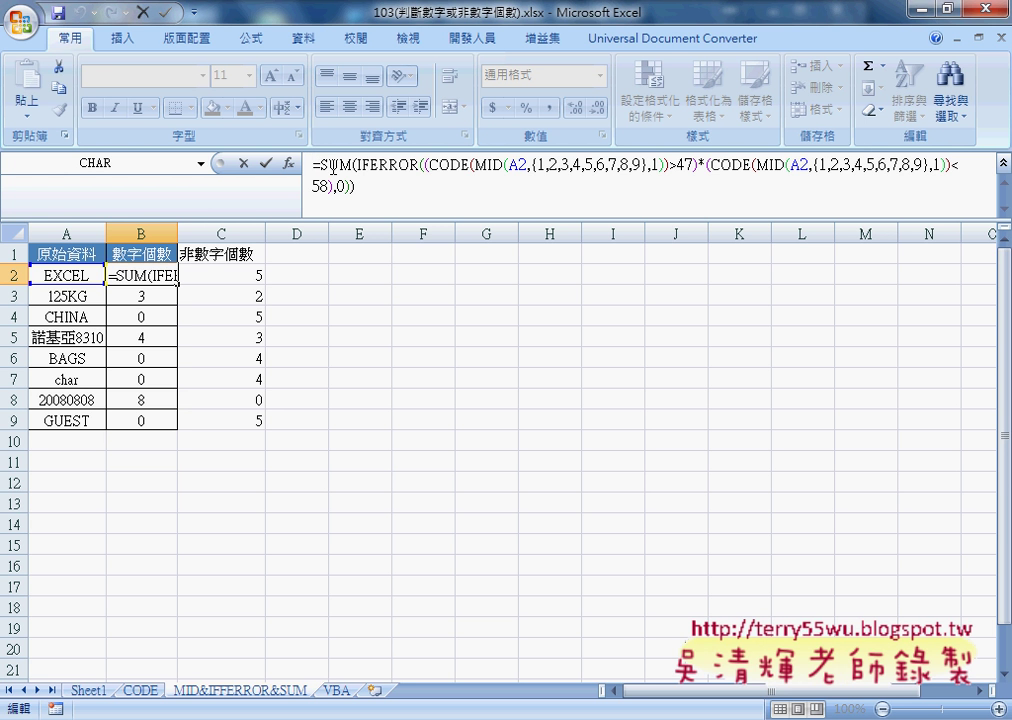
pyautogui.hotkey('ctrl', 'shift', 'Return')
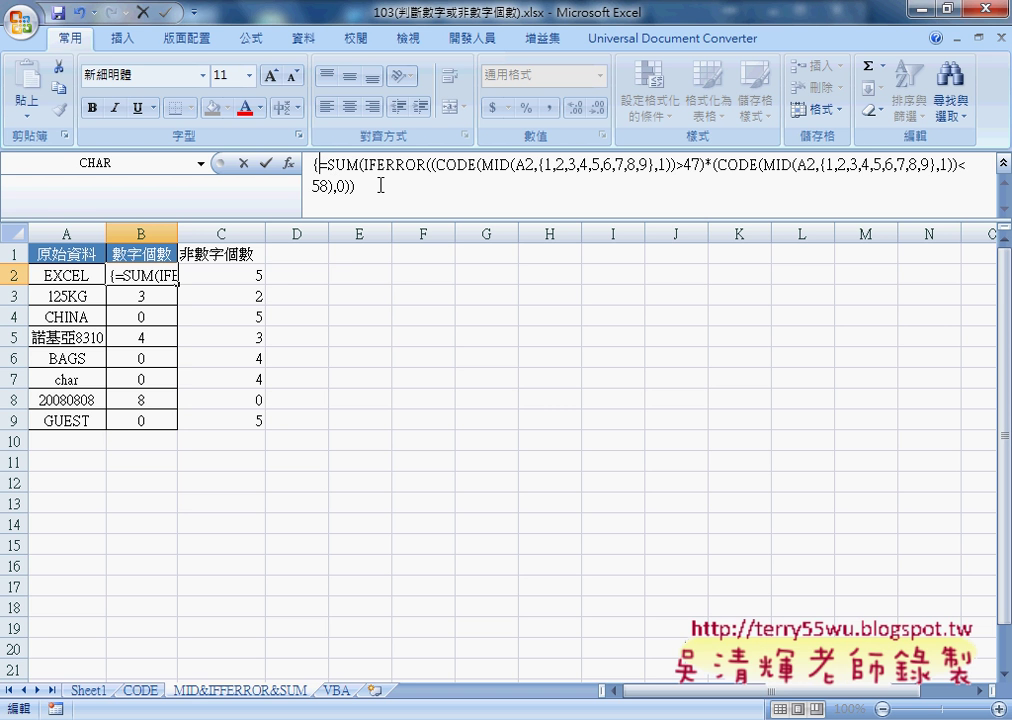
pyautogui.click(381, 184)
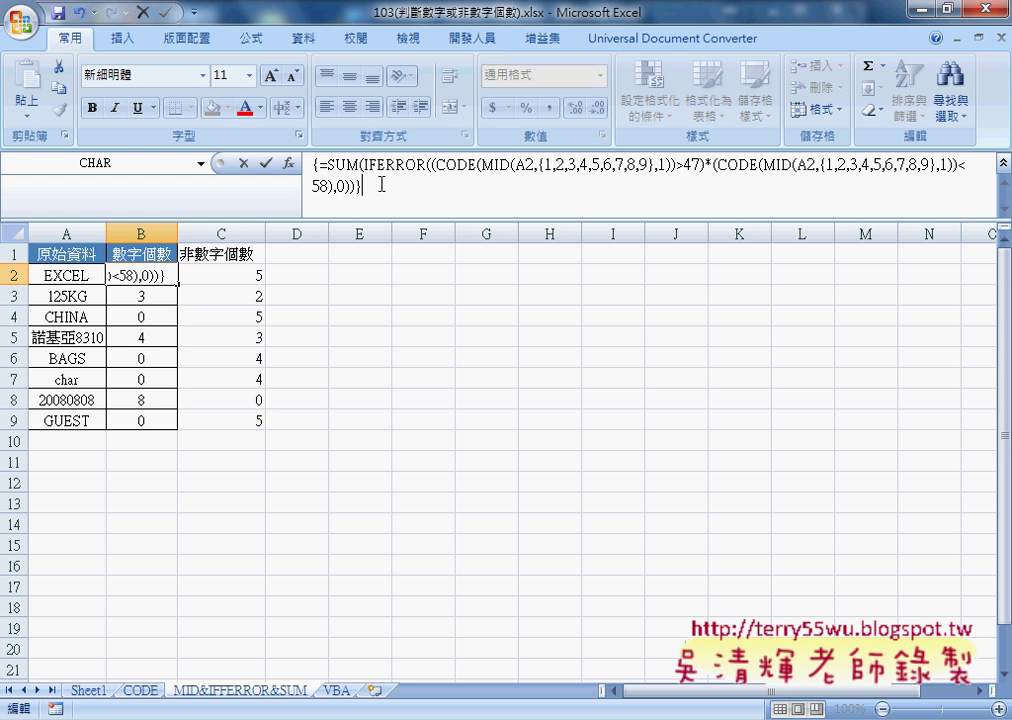
pyautogui.write('}')
pyautogui.click(266, 163)
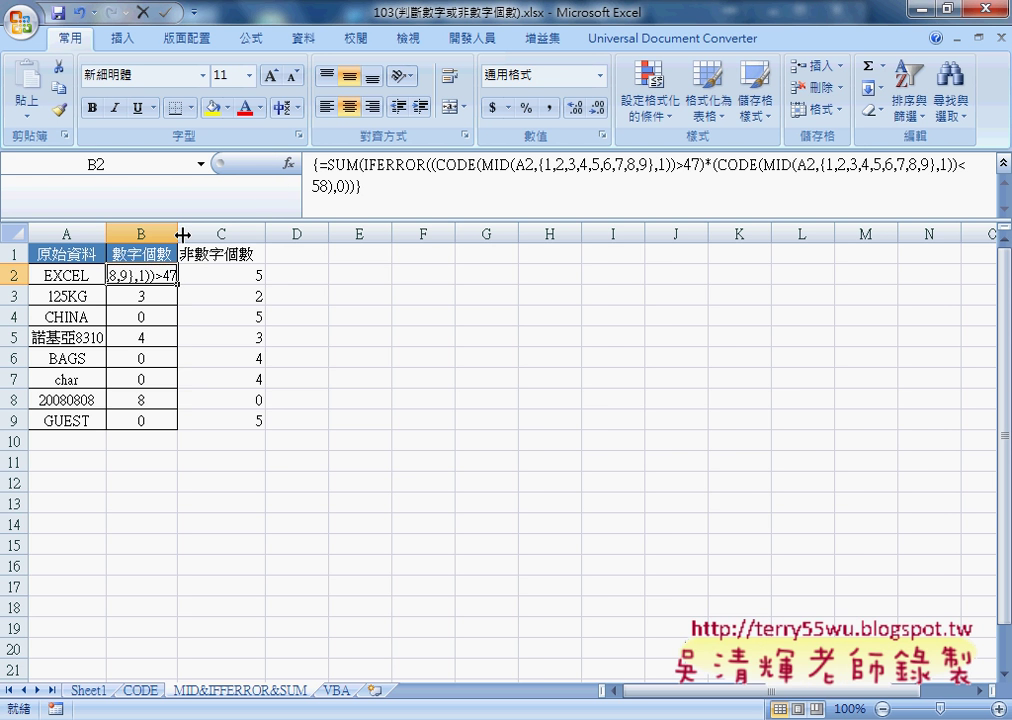
pyautogui.moveTo(178, 234); pyautogui.dragTo(628, 238)
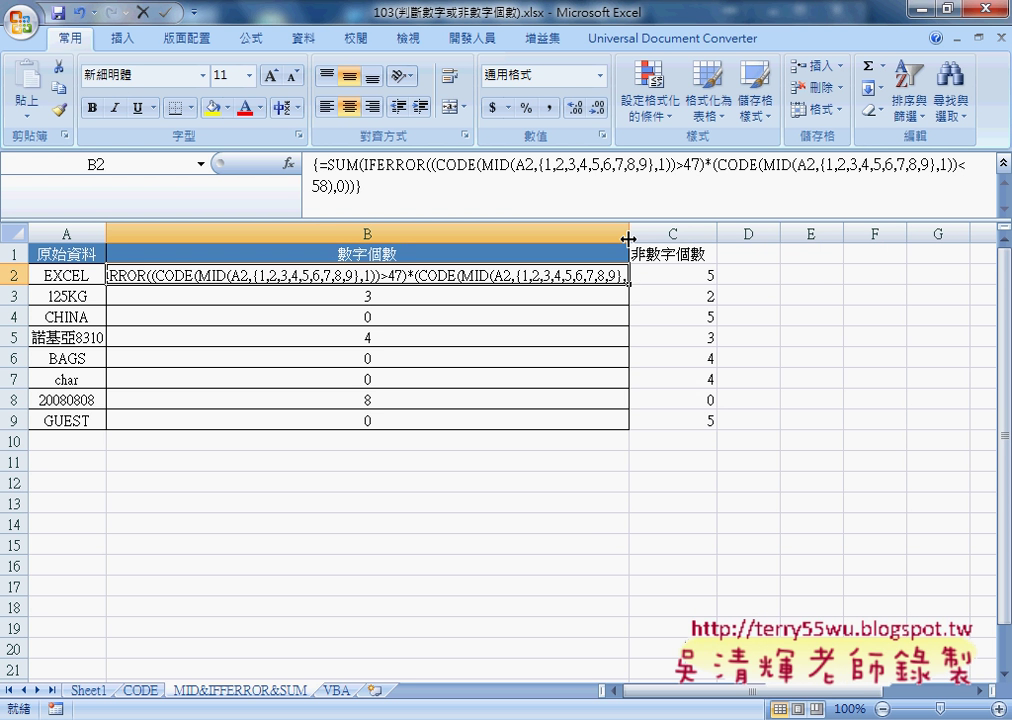
# - Remove the typed braces from B2 and enter it with Ctrl+Shift+Enter so it returns 0 for EXCEL
pyautogui.click(313, 163)
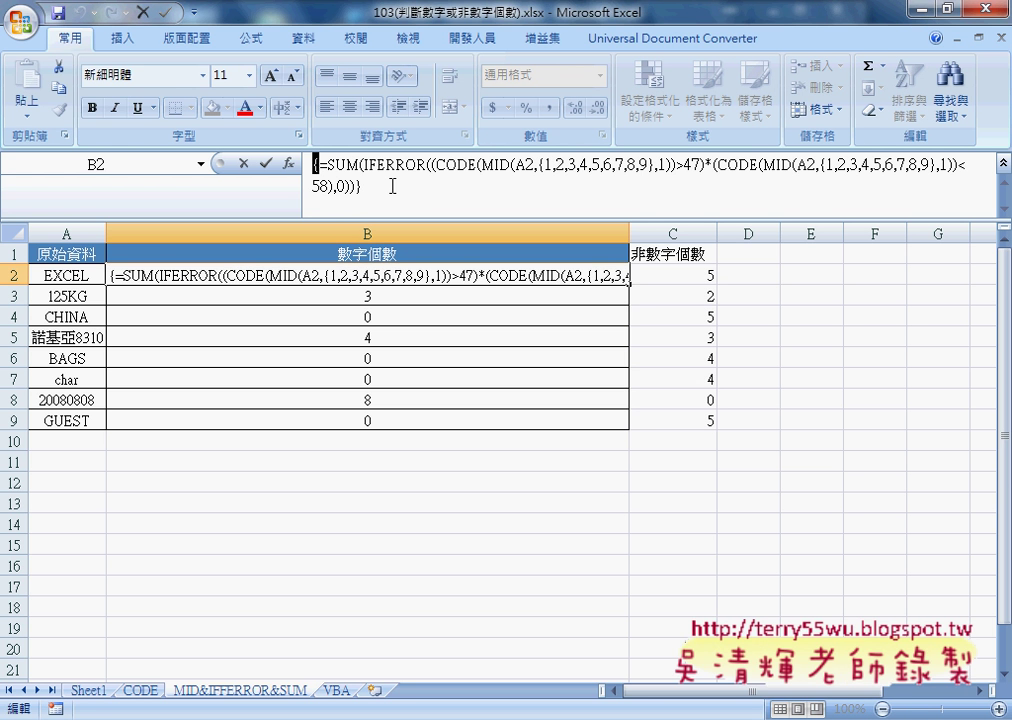
pyautogui.press('Delete')
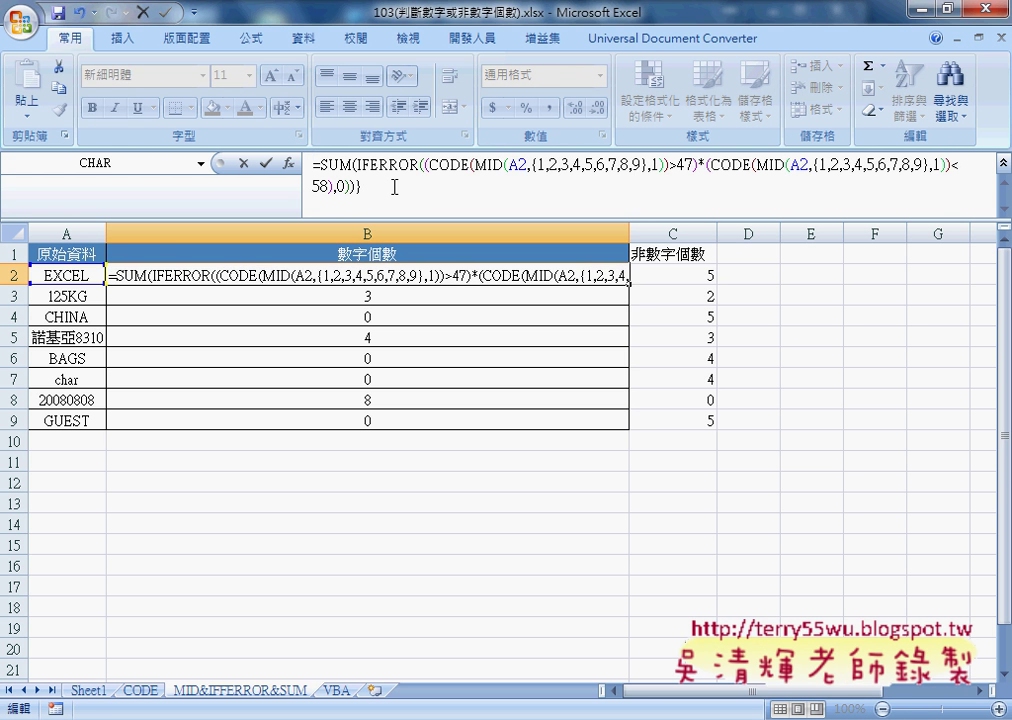
pyautogui.press('End')
pyautogui.hotkey('shift', 'Left')
pyautogui.press('Delete')
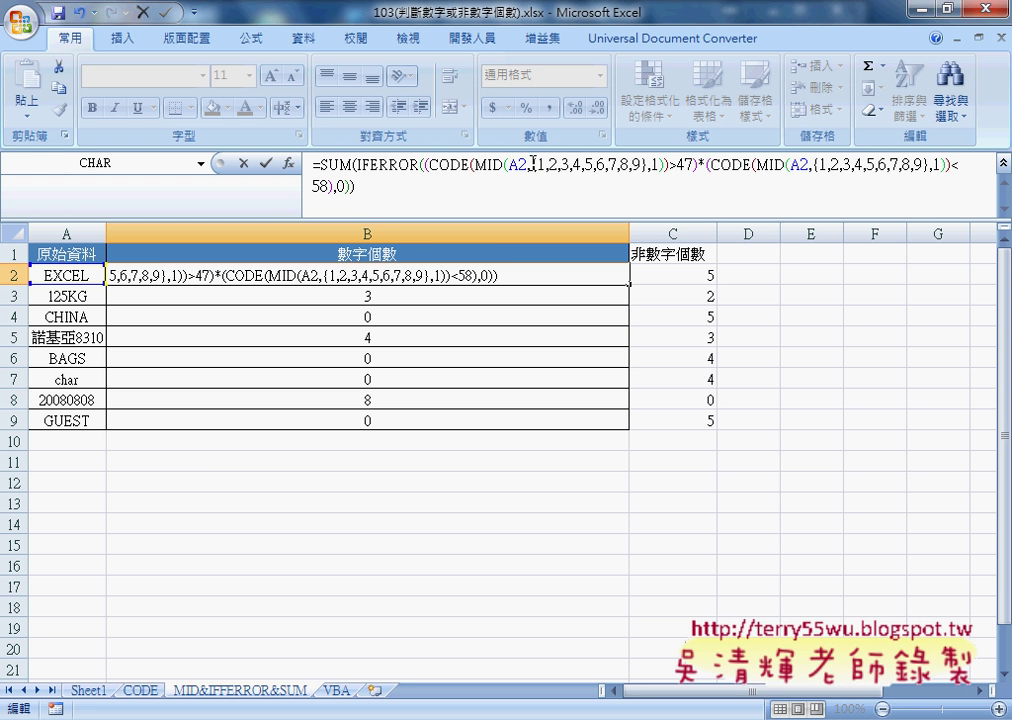
pyautogui.moveTo(533, 165); pyautogui.dragTo(645, 165)
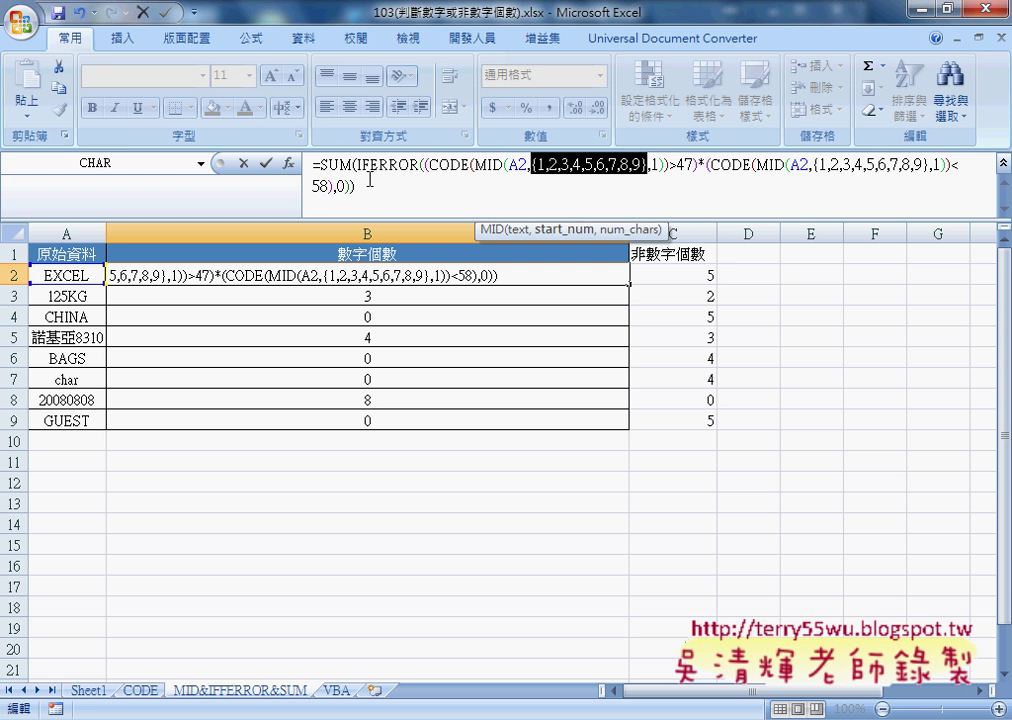
pyautogui.click(369, 182)
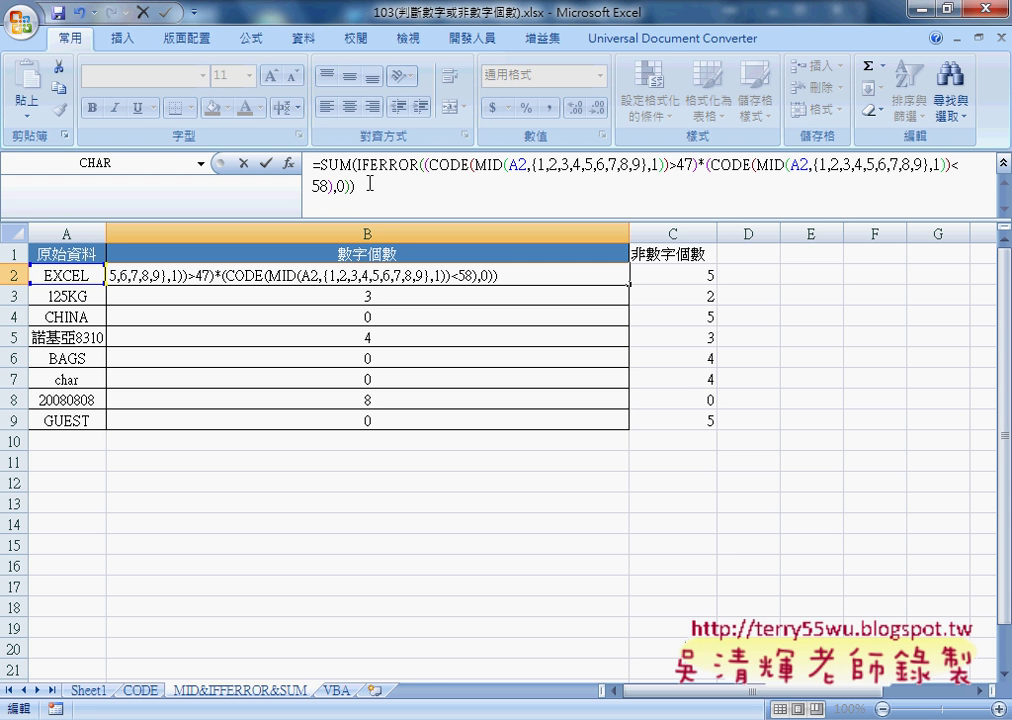
pyautogui.hotkey('ctrl', 'shift', 'Return')
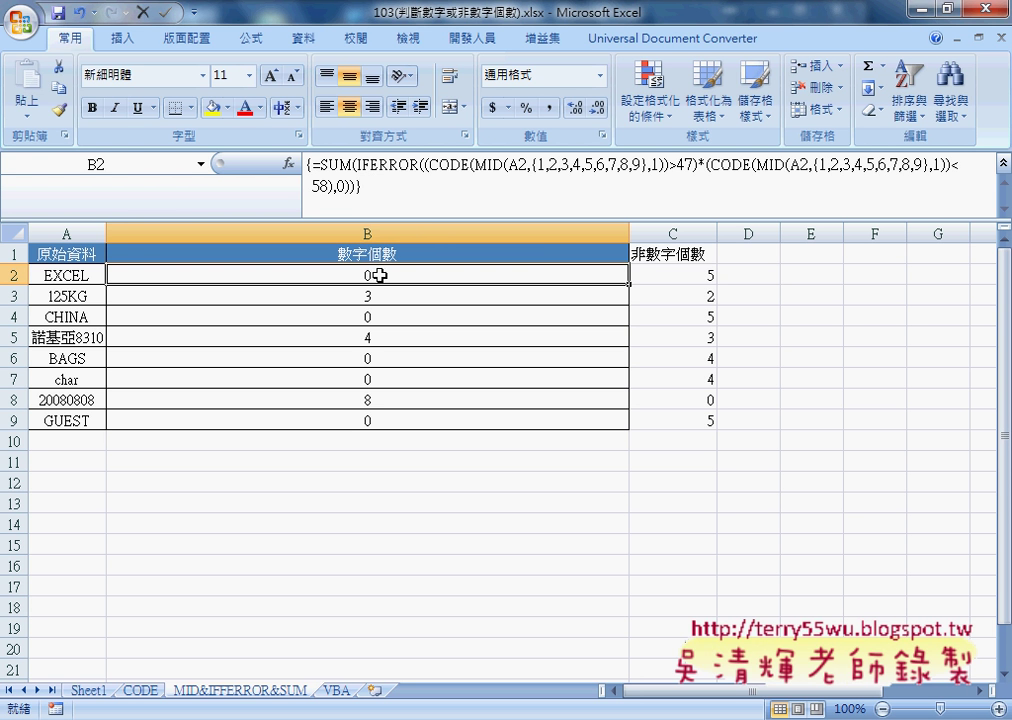
# - Narrow column B to a compact width fitting the digit counts 0,3,0,4,0,0,8,0
pyautogui.moveTo(629, 234); pyautogui.dragTo(268, 234)
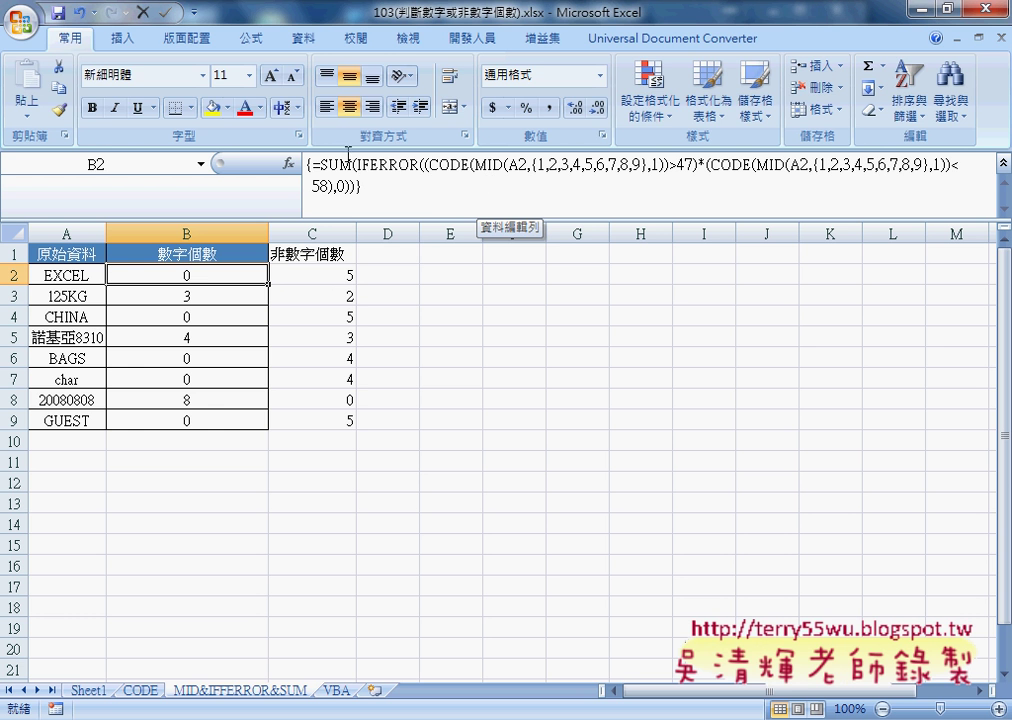
# - Highlight the IFERROR wrapper and the CODE(MID(A2,{1,...,9},1))>47 test in B2's formula
pyautogui.moveTo(358, 163); pyautogui.dragTo(425, 163)
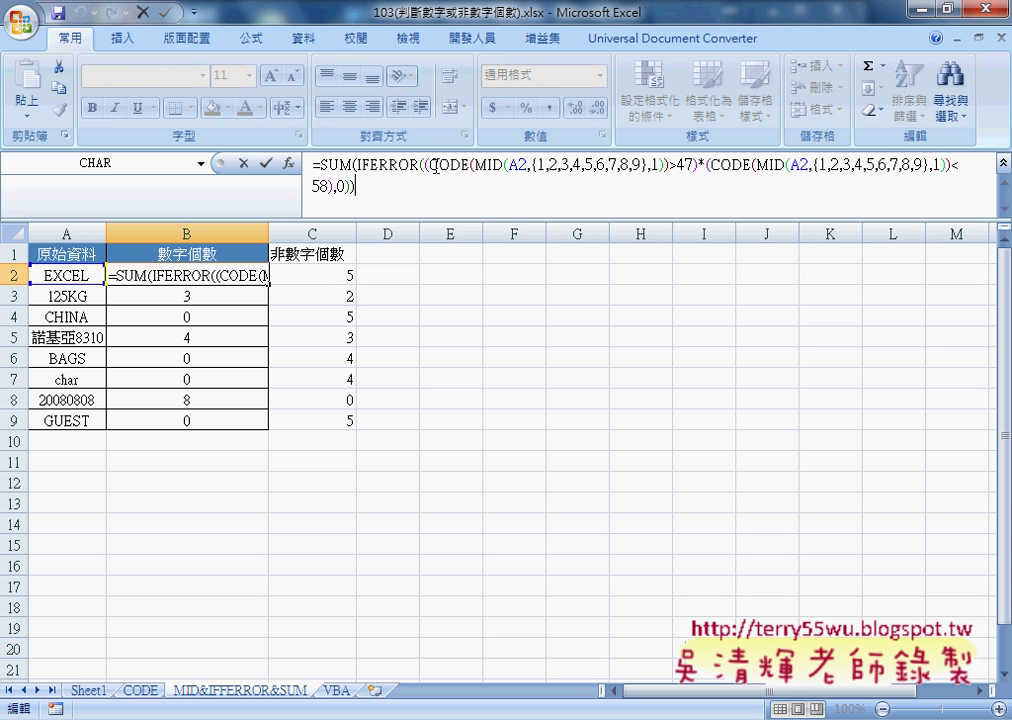
pyautogui.moveTo(430, 163); pyautogui.dragTo(688, 164)
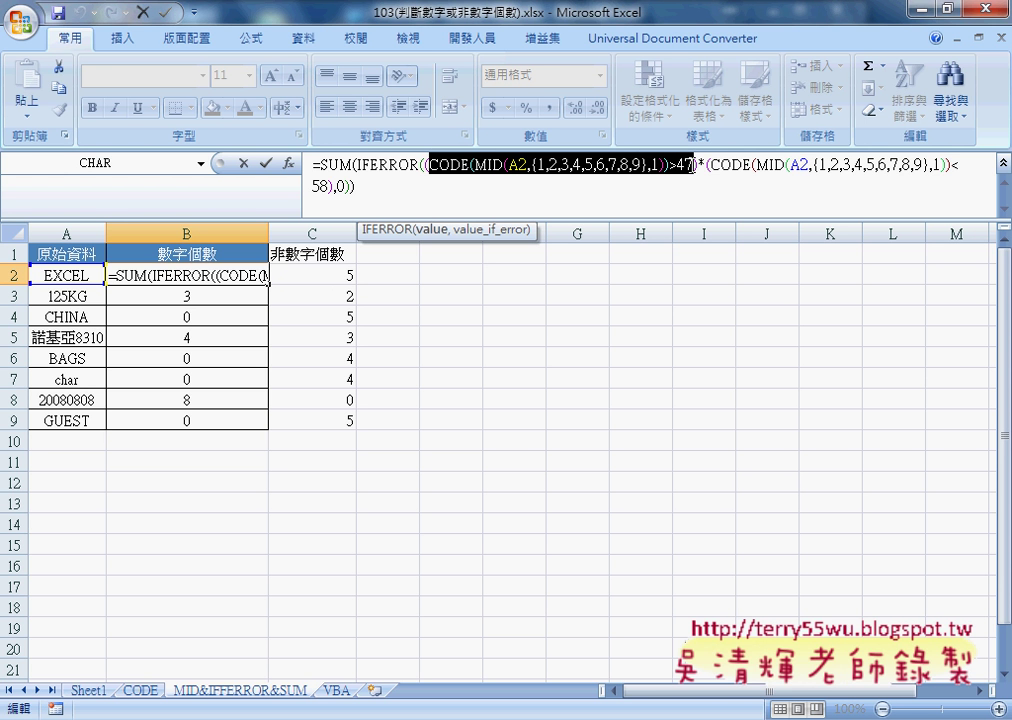
pyautogui.click(428, 163)
pyautogui.click(694, 164)
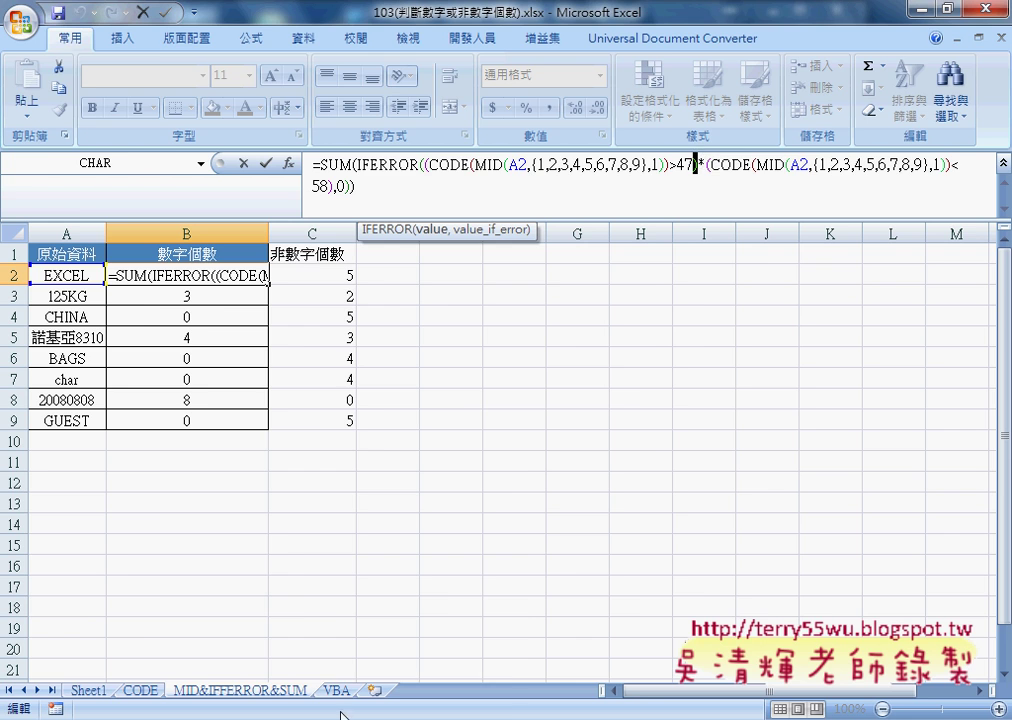
# - Bring the Google Docs notes forward and scroll to section 4 (數字個數陣列)
pyautogui.moveTo(339, 715)
pyautogui.click(395, 670)
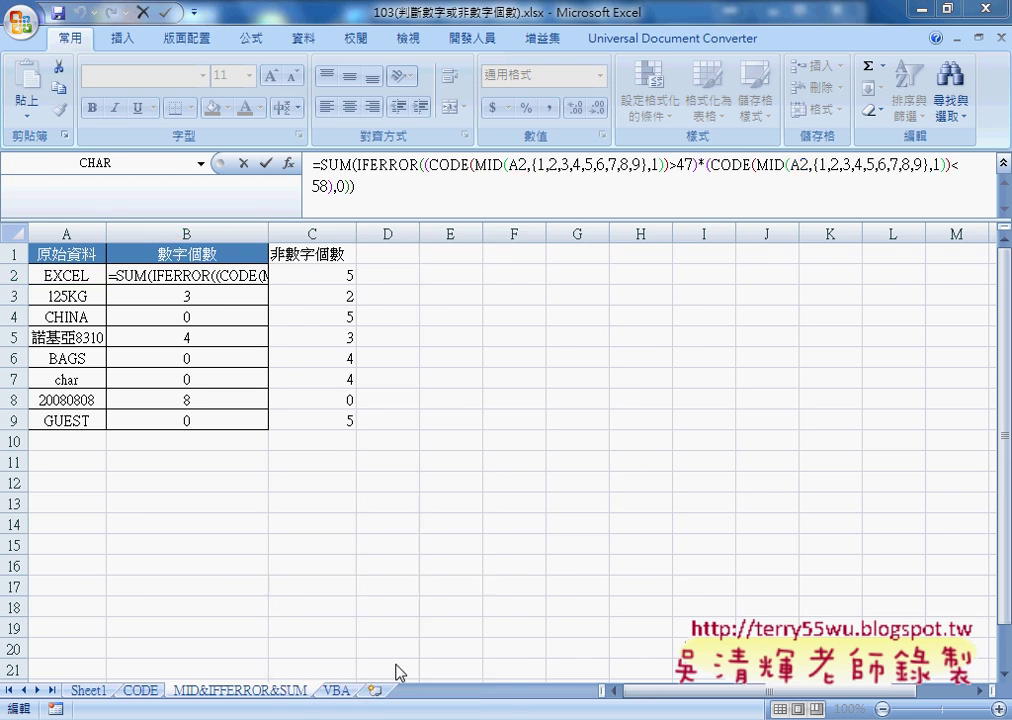
pyautogui.scroll(3, 397, 563)
pyautogui.scroll(3, 397, 563)
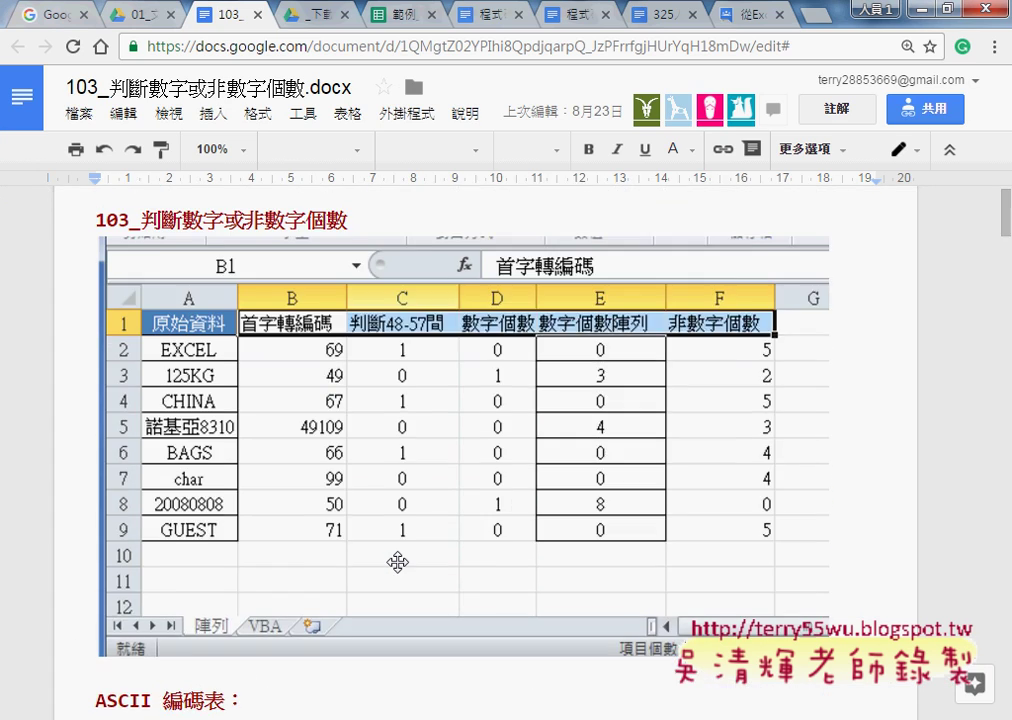
pyautogui.scroll(-5, 397, 563)
pyautogui.scroll(-3, 397, 562)
pyautogui.scroll(-3, 397, 562)
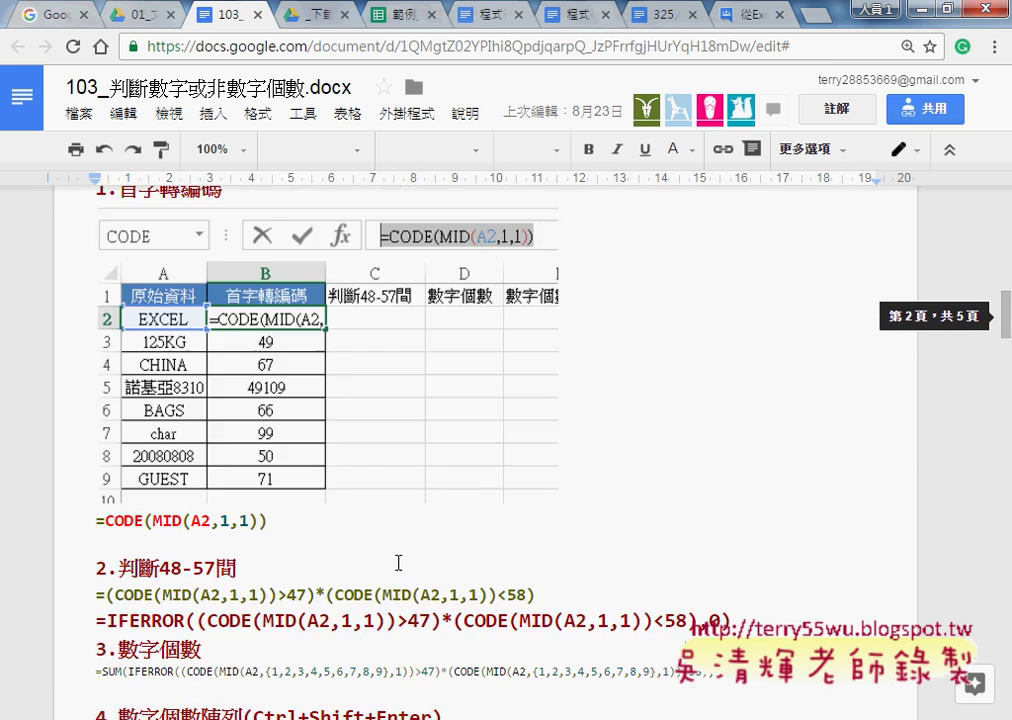
pyautogui.scroll(-2, 398, 562)
pyautogui.scroll(-2, 398, 563)
pyautogui.scroll(1, 273, 578)
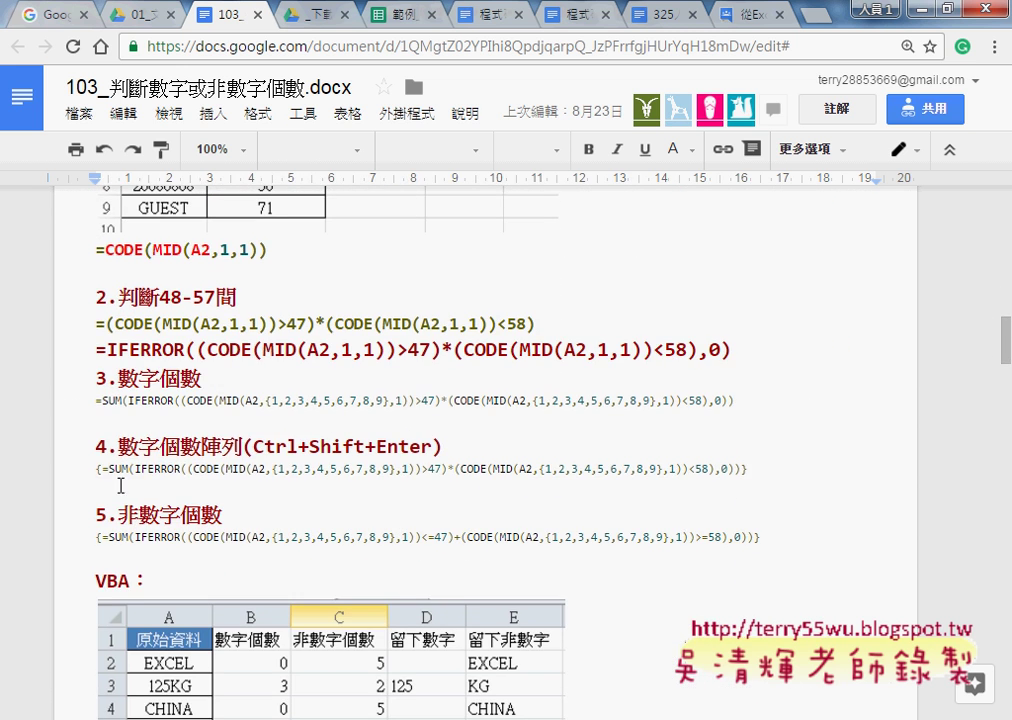
# - Set the section 4 array formula line to 9-pt font so it stays on one line
pyautogui.moveTo(137, 447); pyautogui.dragTo(221, 447)
pyautogui.moveTo(101, 468); pyautogui.dragTo(743, 468)
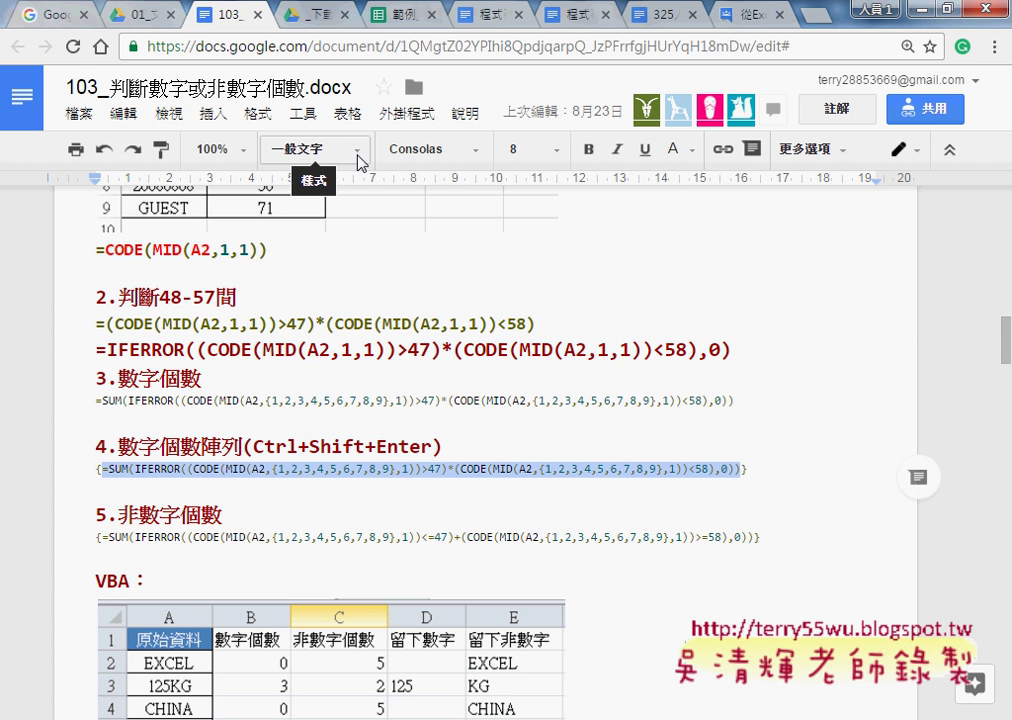
pyautogui.click(528, 149)
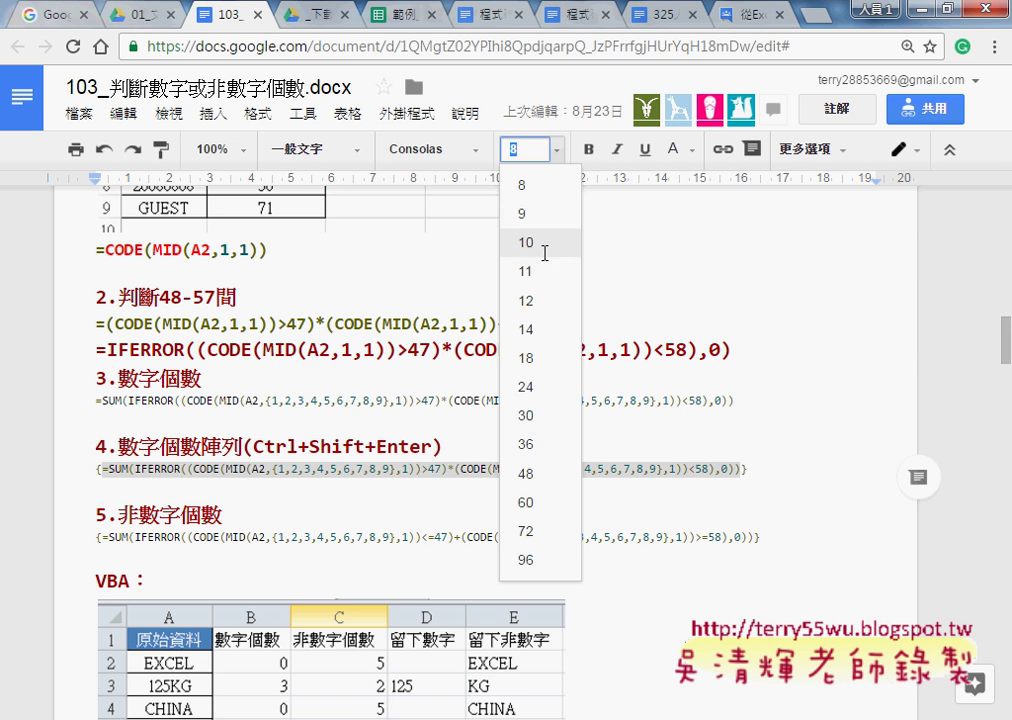
pyautogui.click(542, 242)
pyautogui.click(556, 151)
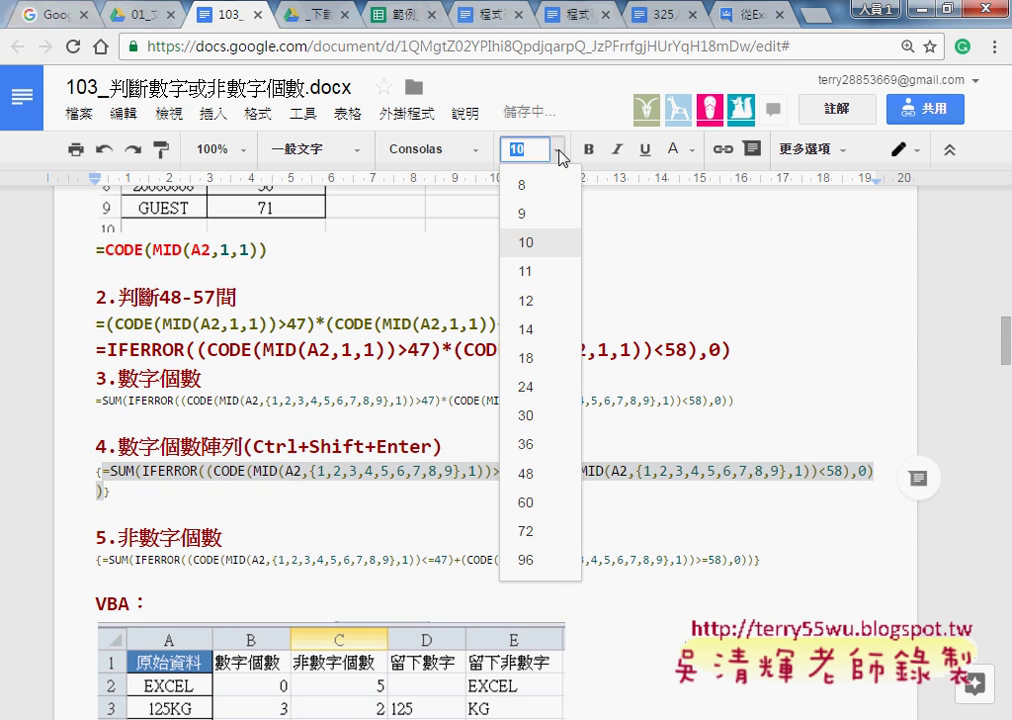
pyautogui.click(543, 218)
pyautogui.click(70, 469)
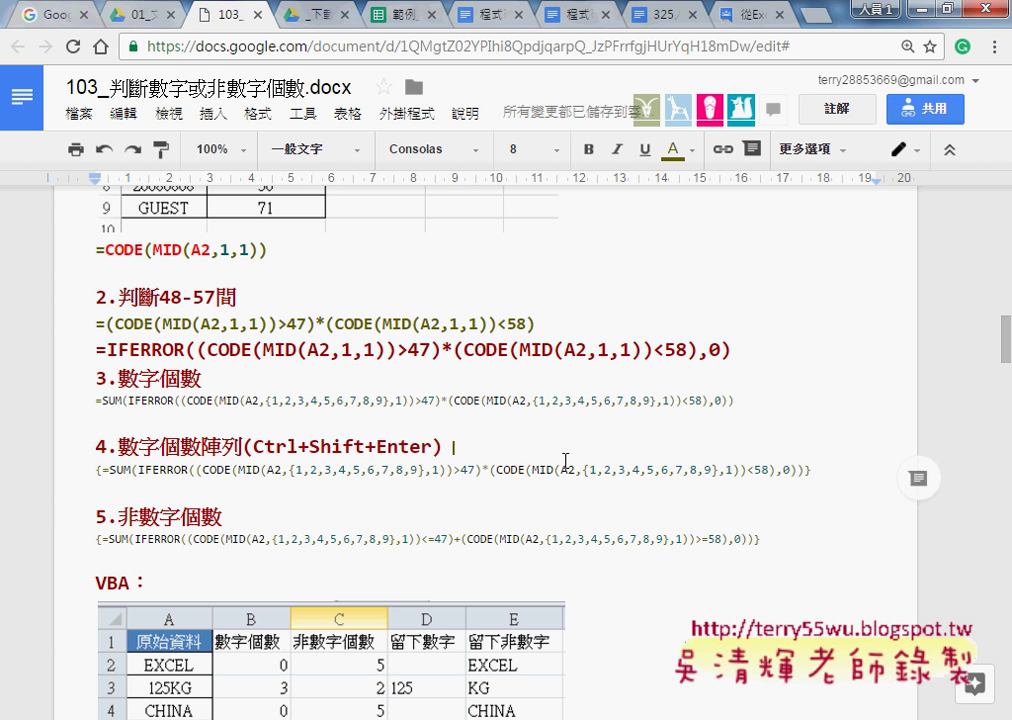
# - Highlight the section 4 formula's braces and the Ctrl+Shift+Enter array-entry note in the notes
pyautogui.keyDown('shift'); pyautogui.click(815, 470); pyautogui.keyUp('shift')
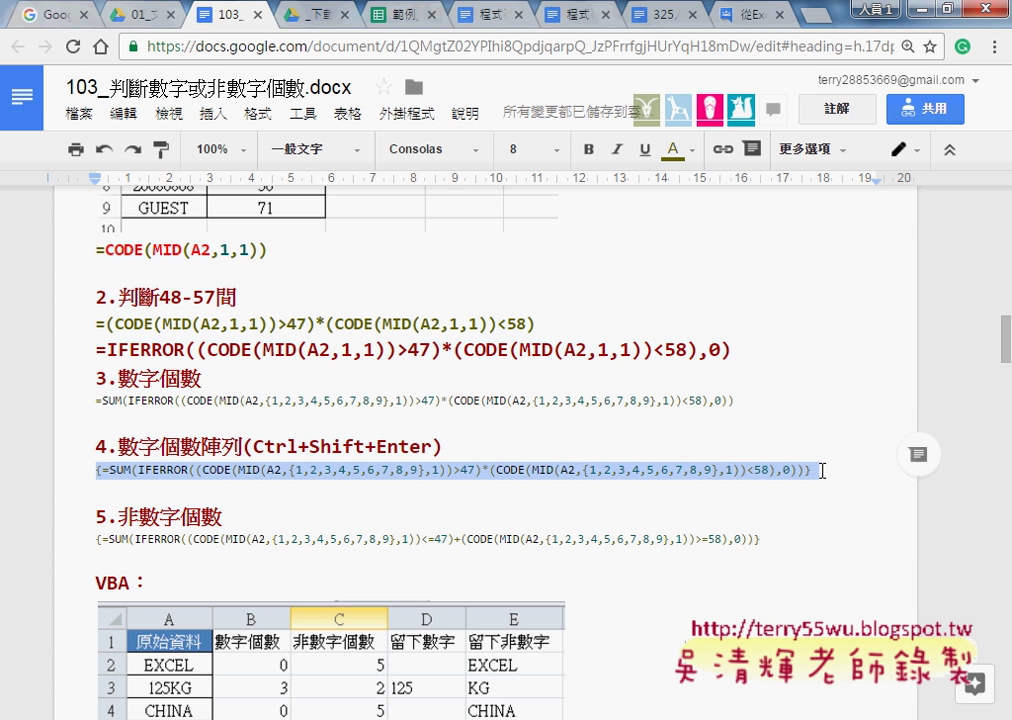
pyautogui.click(822, 470)
pyautogui.press('Home')
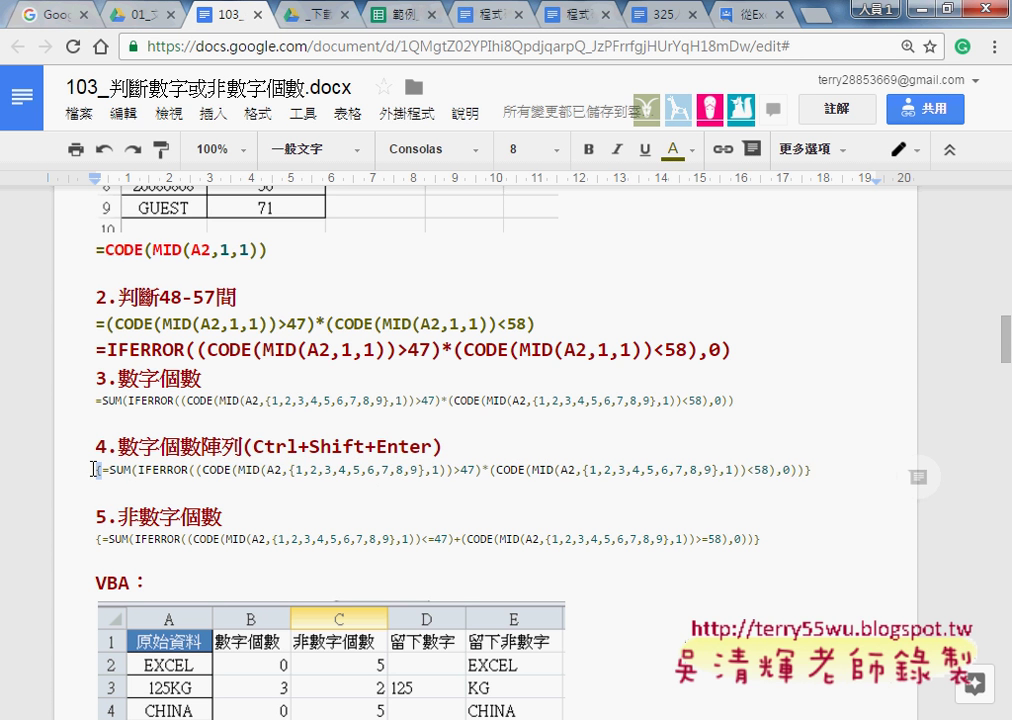
pyautogui.click(818, 470)
pyautogui.hotkey('shift', 'Left')
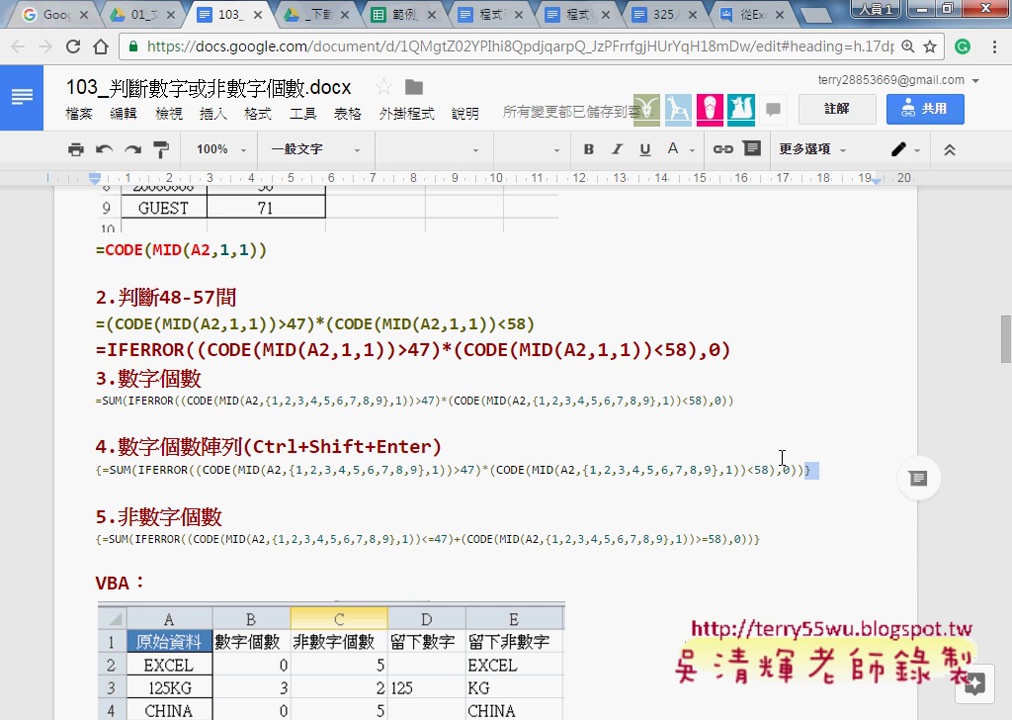
pyautogui.moveTo(254, 447); pyautogui.dragTo(442, 446)
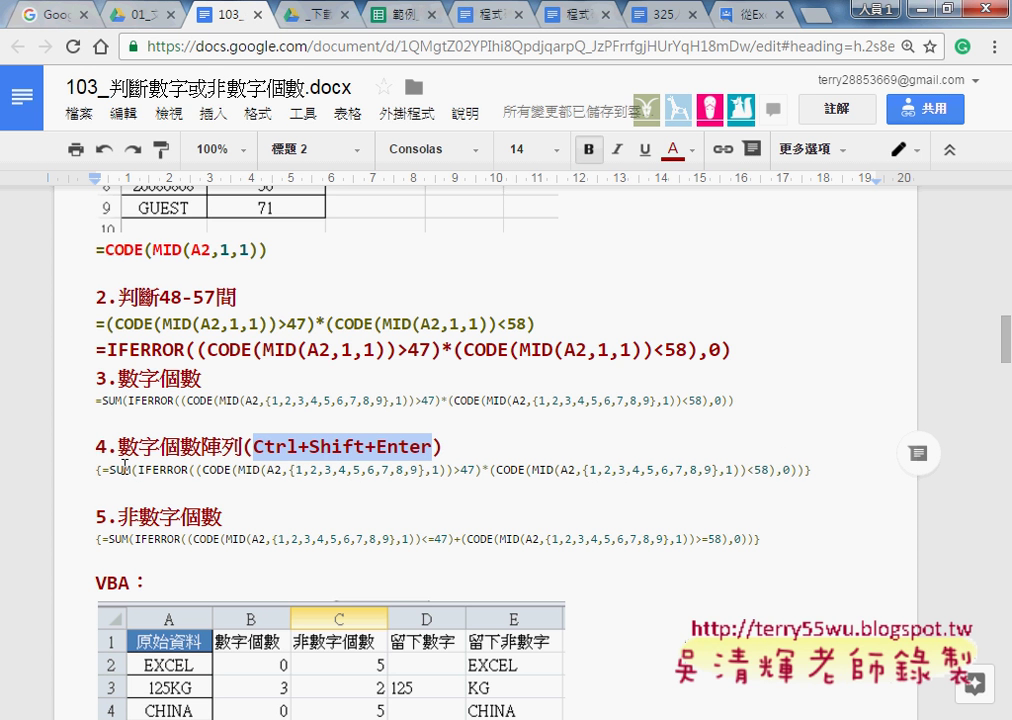
pyautogui.moveTo(105, 469); pyautogui.dragTo(96, 469)
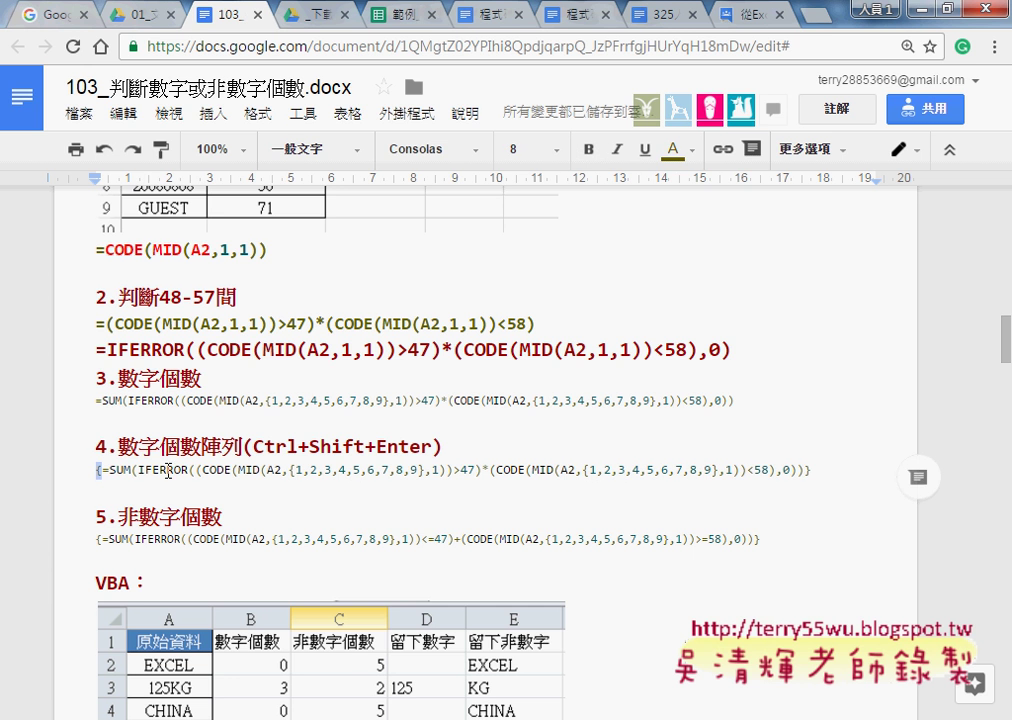
pyautogui.doubleClick(806, 470)
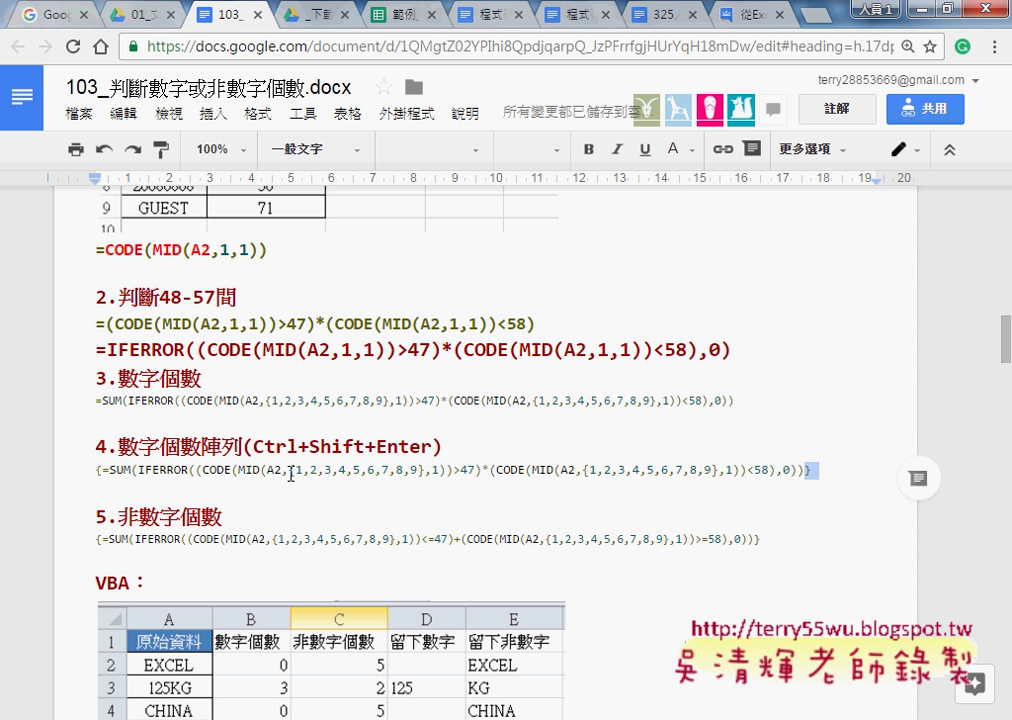
# - Highlight the CODE(MID(A2,{1,2,3,4,5,6,7,8,9},1 part, then minimize Chrome to return to Excel
pyautogui.click(205, 469)
pyautogui.moveTo(205, 469); pyautogui.dragTo(440, 469)
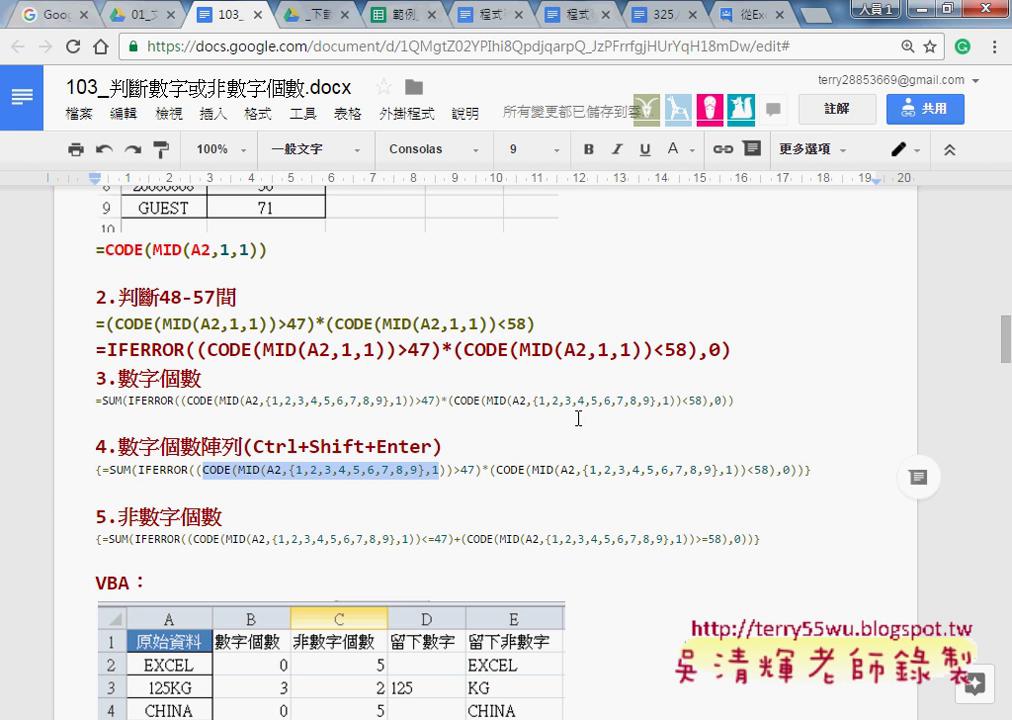
pyautogui.click(918, 12)
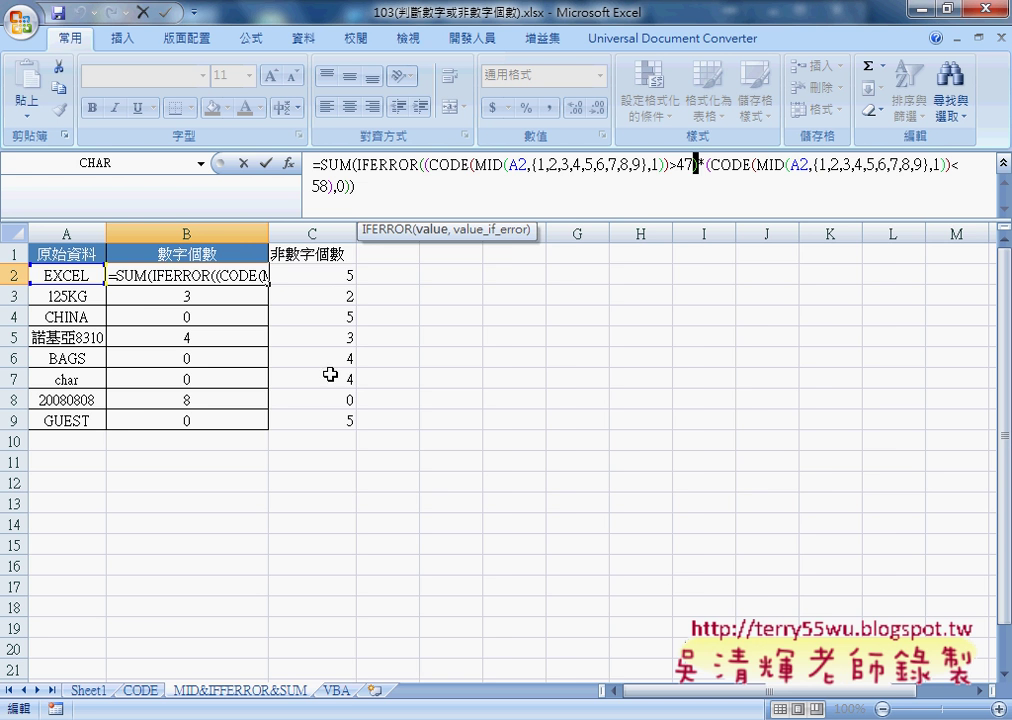
# - On the VBA sheet, delete the old count results in B2:C9
pyautogui.click(338, 692)
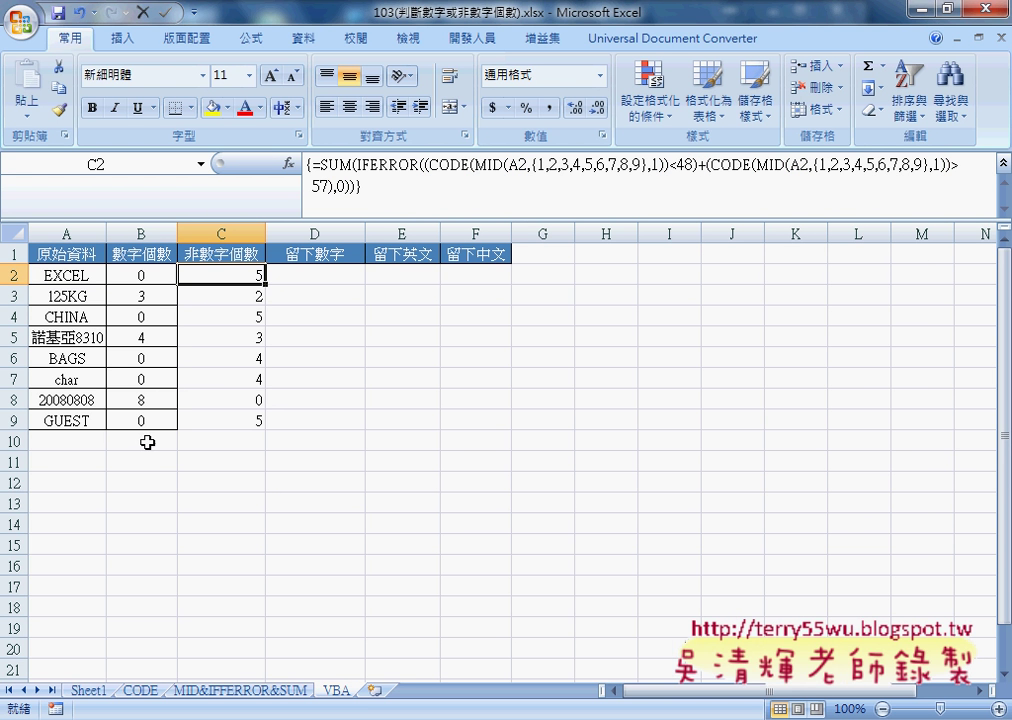
pyautogui.moveTo(148, 276); pyautogui.dragTo(246, 412)
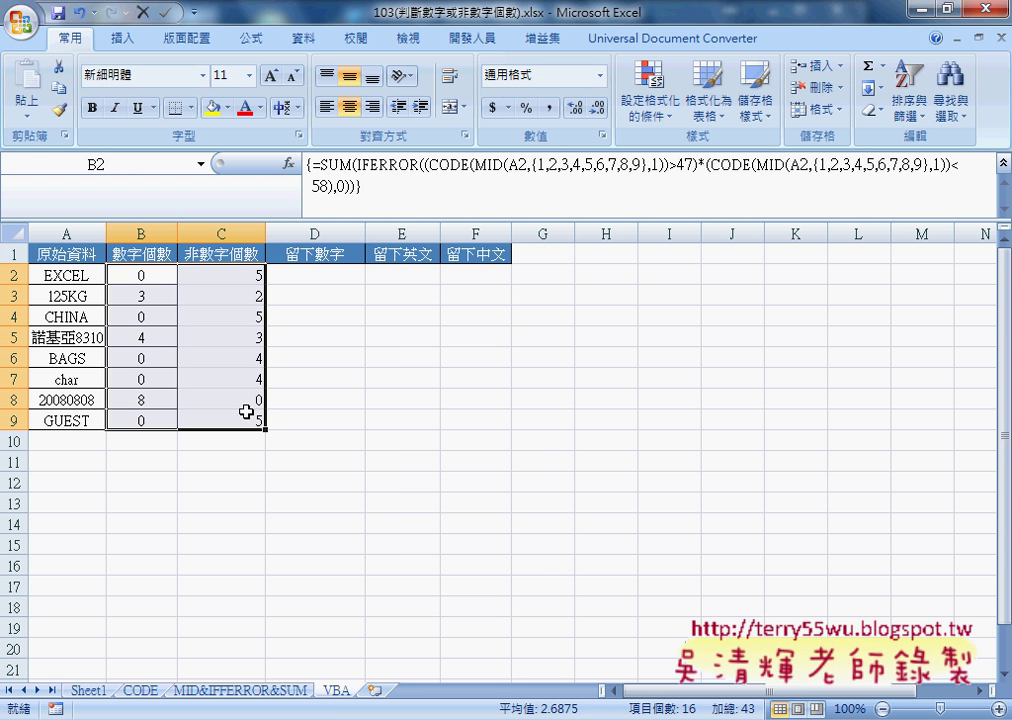
pyautogui.press('Delete')
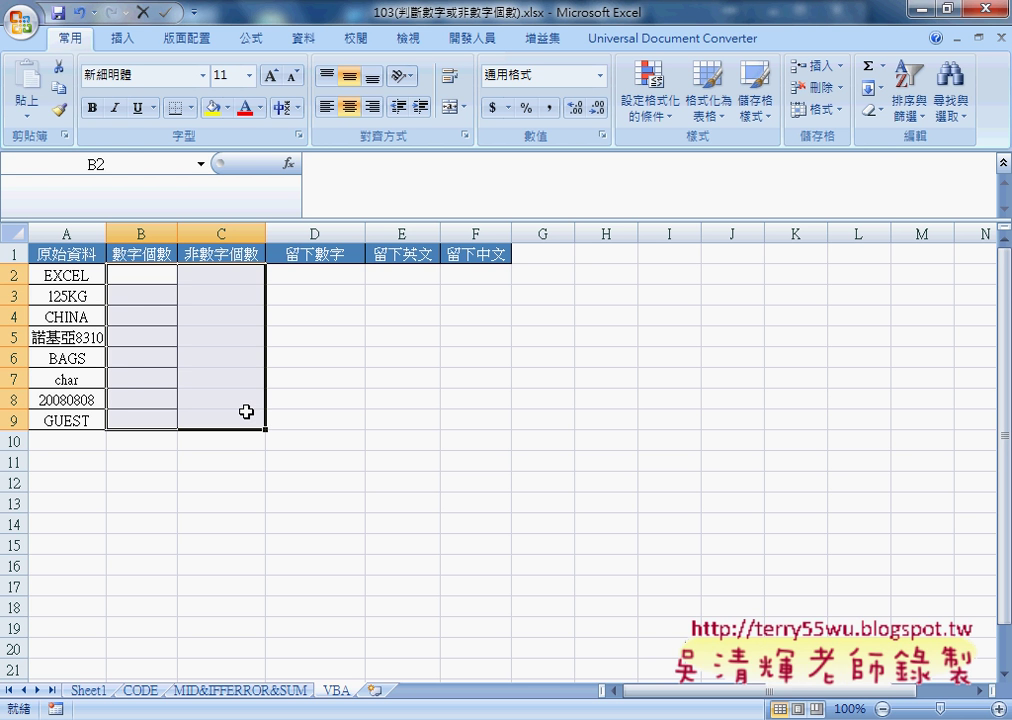
# - Enter the user-defined 數字個數函數(A2) in B2 and fill it down to B9
pyautogui.click(140, 273)
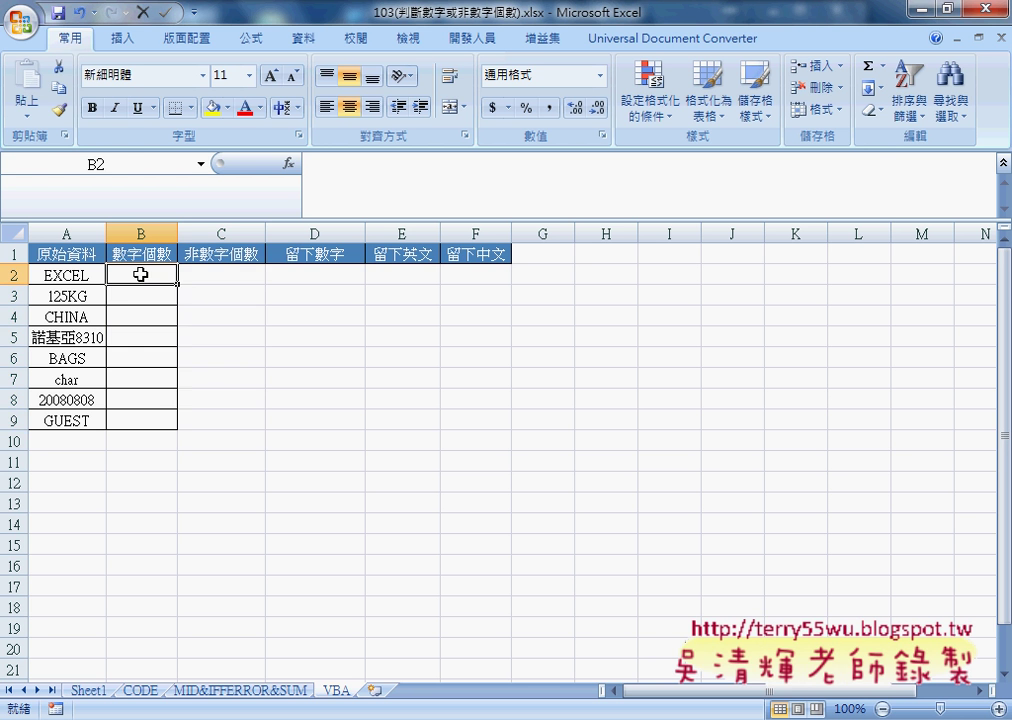
pyautogui.click(1004, 170)
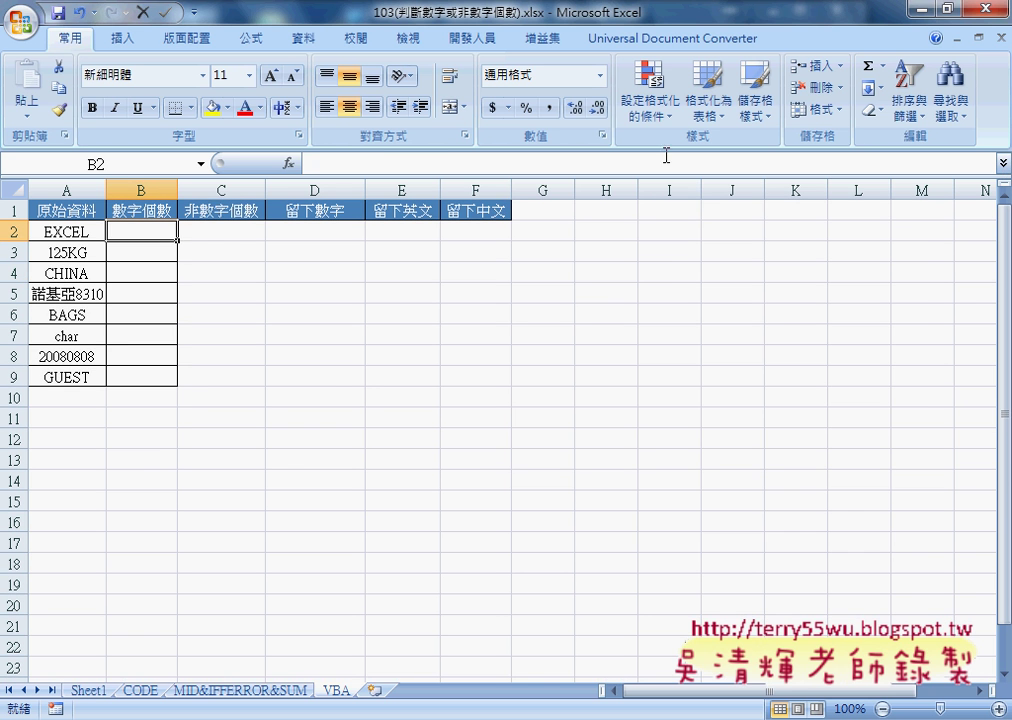
pyautogui.click(288, 163)
pyautogui.click(678, 273)
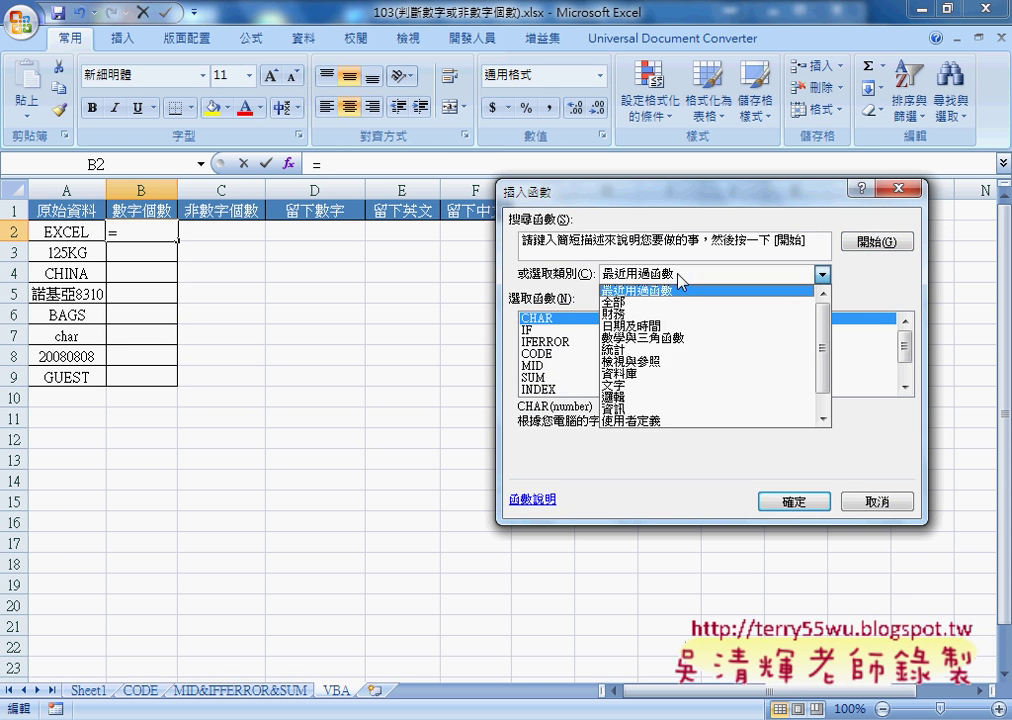
pyautogui.click(661, 424)
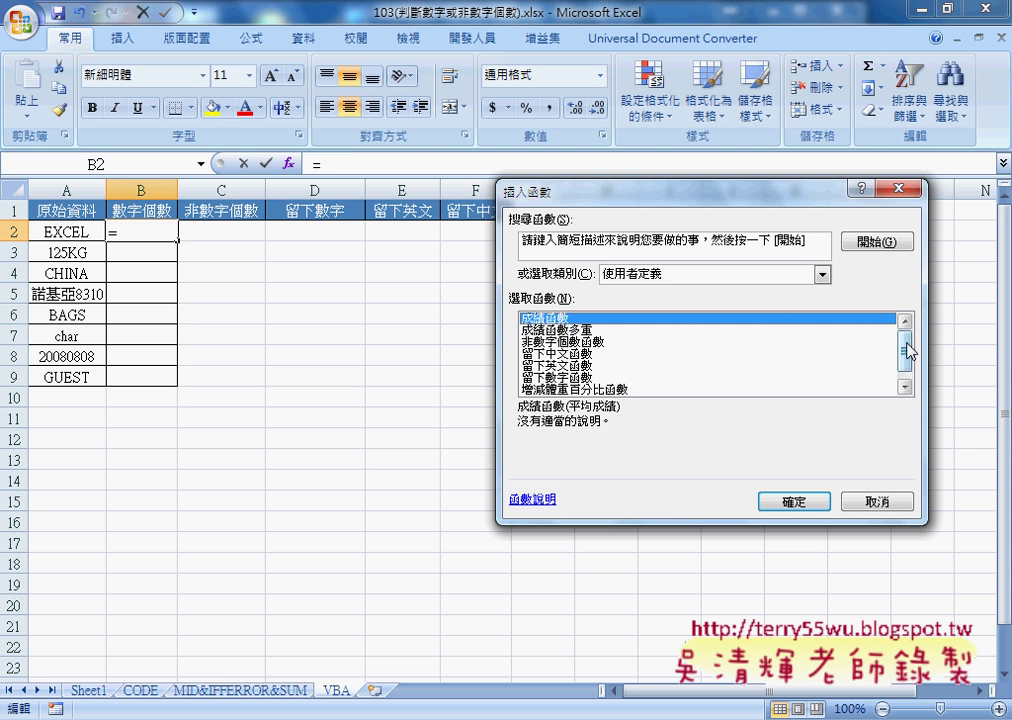
pyautogui.moveTo(910, 351); pyautogui.dragTo(904, 358)
pyautogui.click(580, 389)
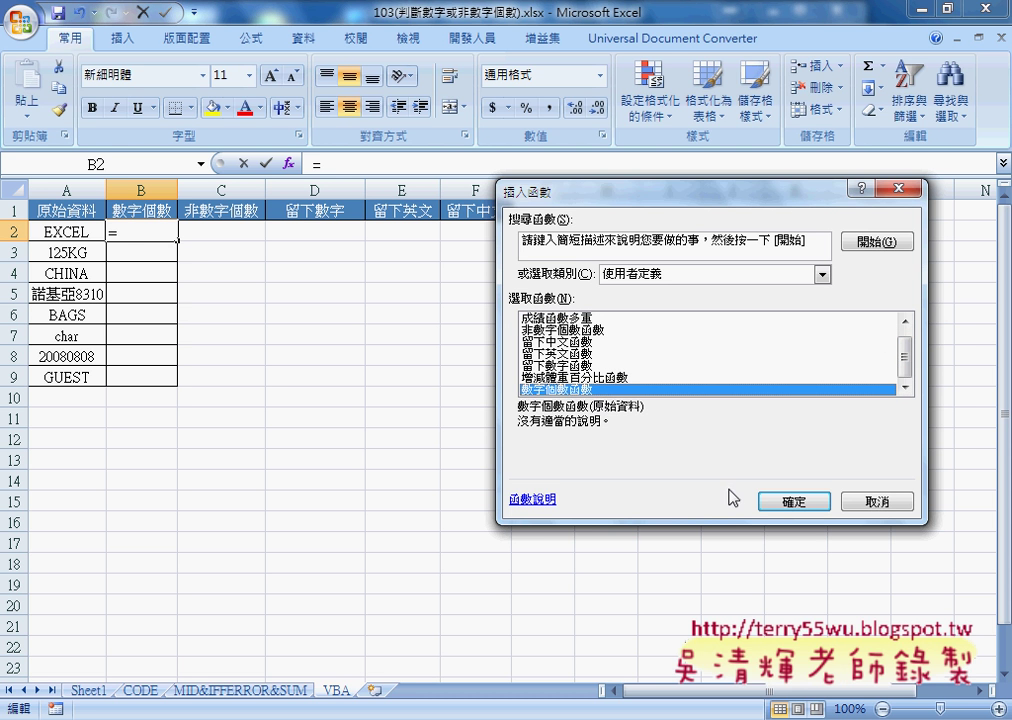
pyautogui.click(765, 501)
pyautogui.click(75, 230)
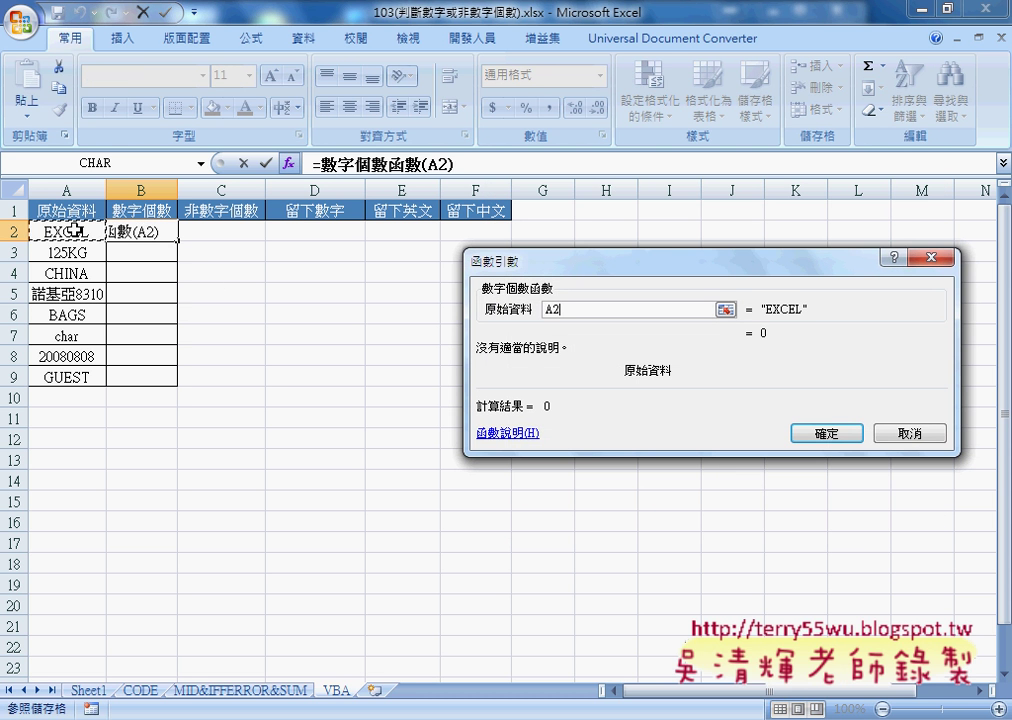
pyautogui.press('Return')
pyautogui.moveTo(178, 240); pyautogui.dragTo(164, 393)
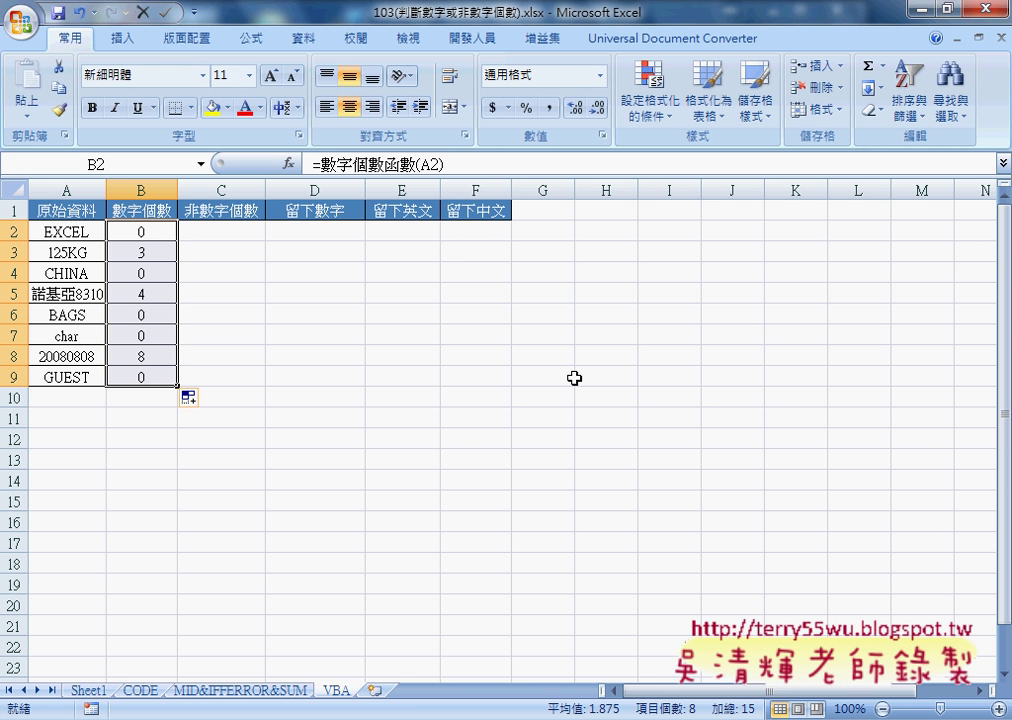
# - Enter 非數字個數函數(A2) in C2 and fill it down to C9
pyautogui.click(226, 232)
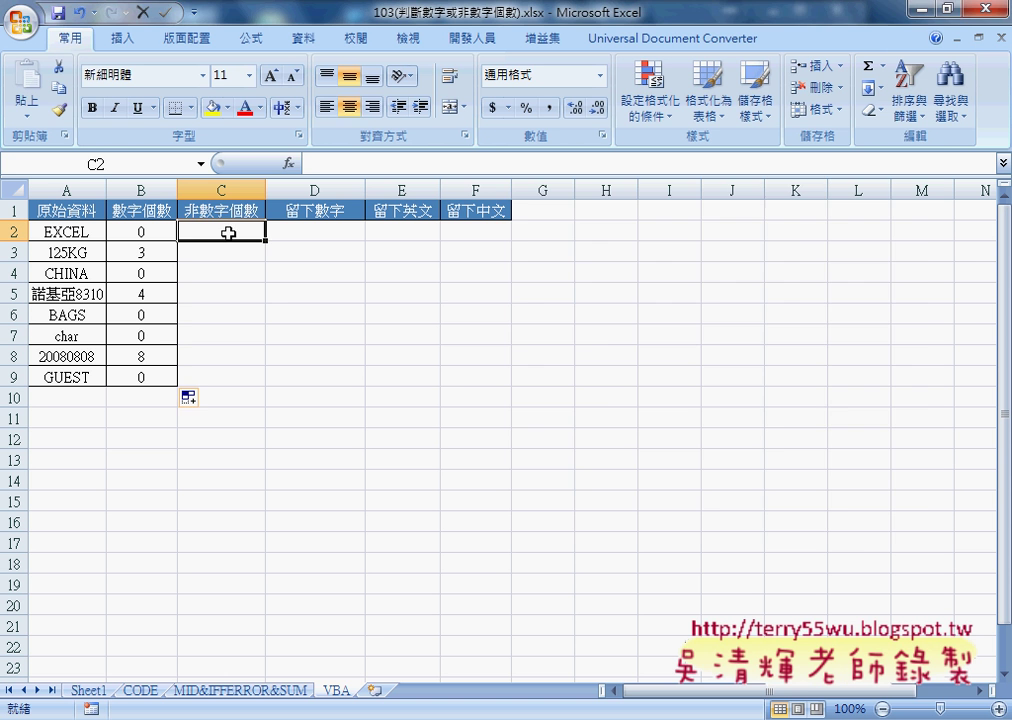
pyautogui.click(289, 164)
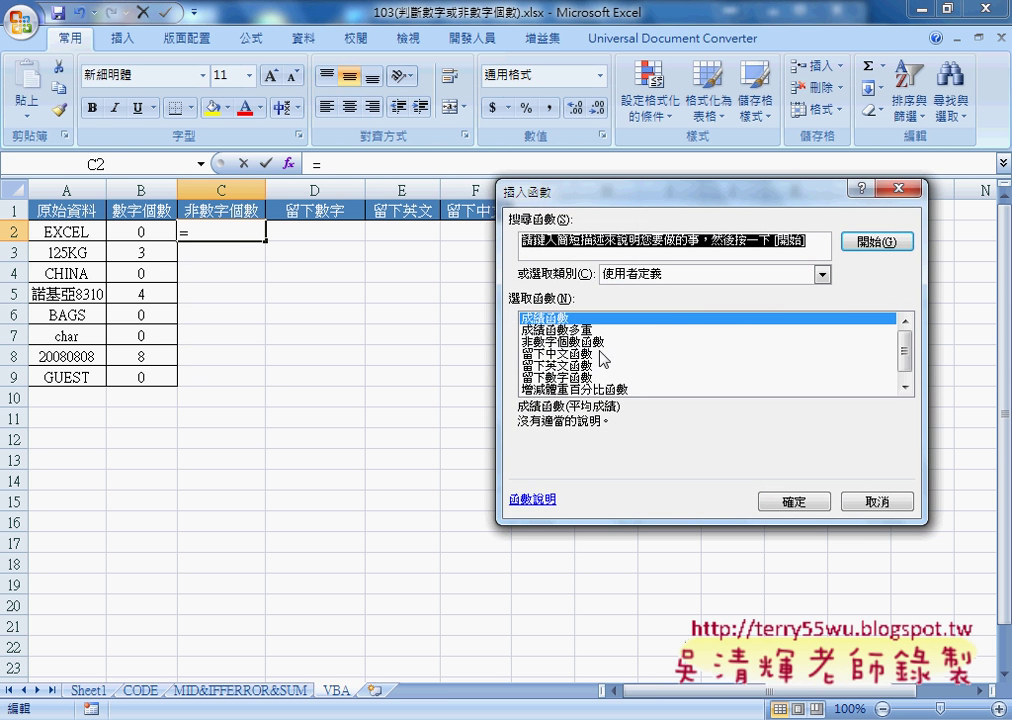
pyautogui.click(563, 341)
pyautogui.click(800, 504)
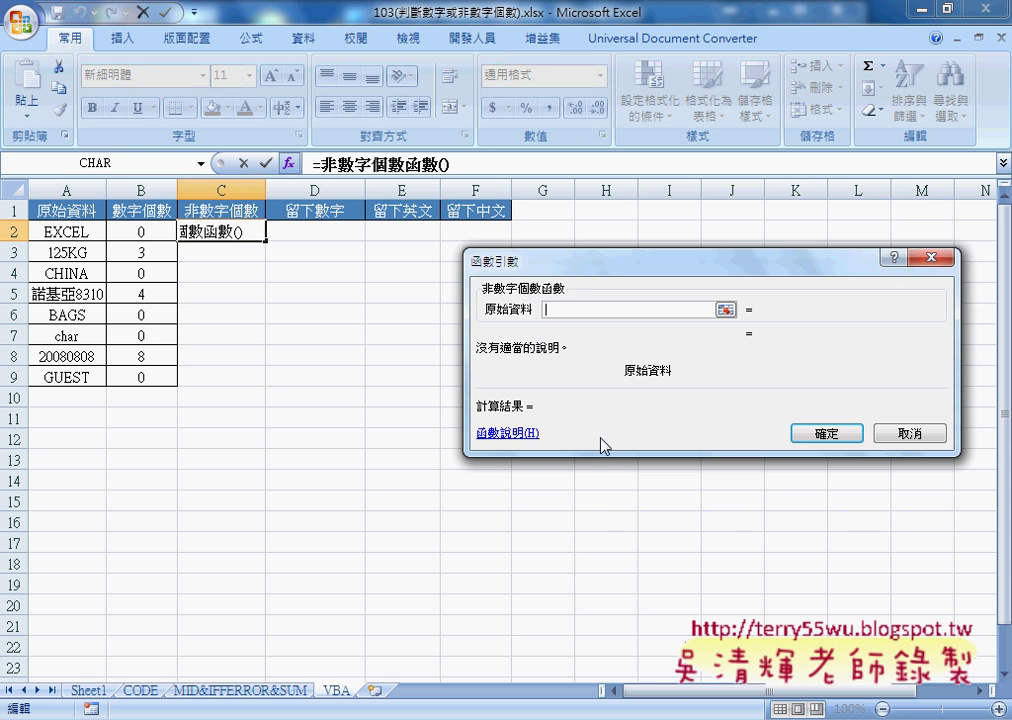
pyautogui.click(97, 231)
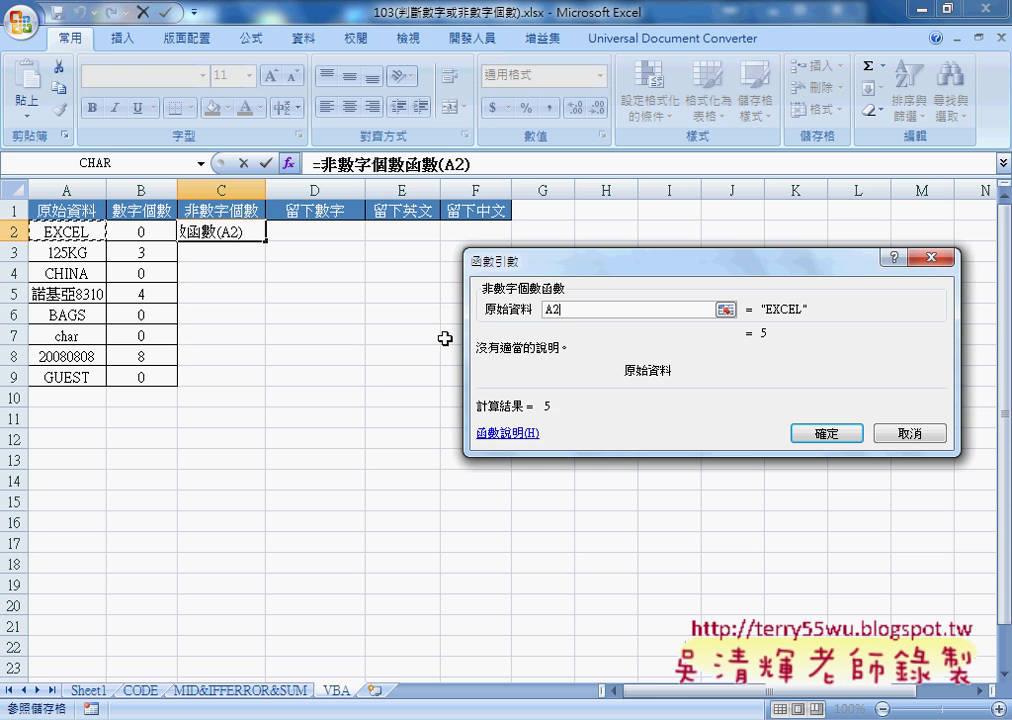
pyautogui.click(826, 433)
pyautogui.moveTo(266, 241); pyautogui.dragTo(263, 386)
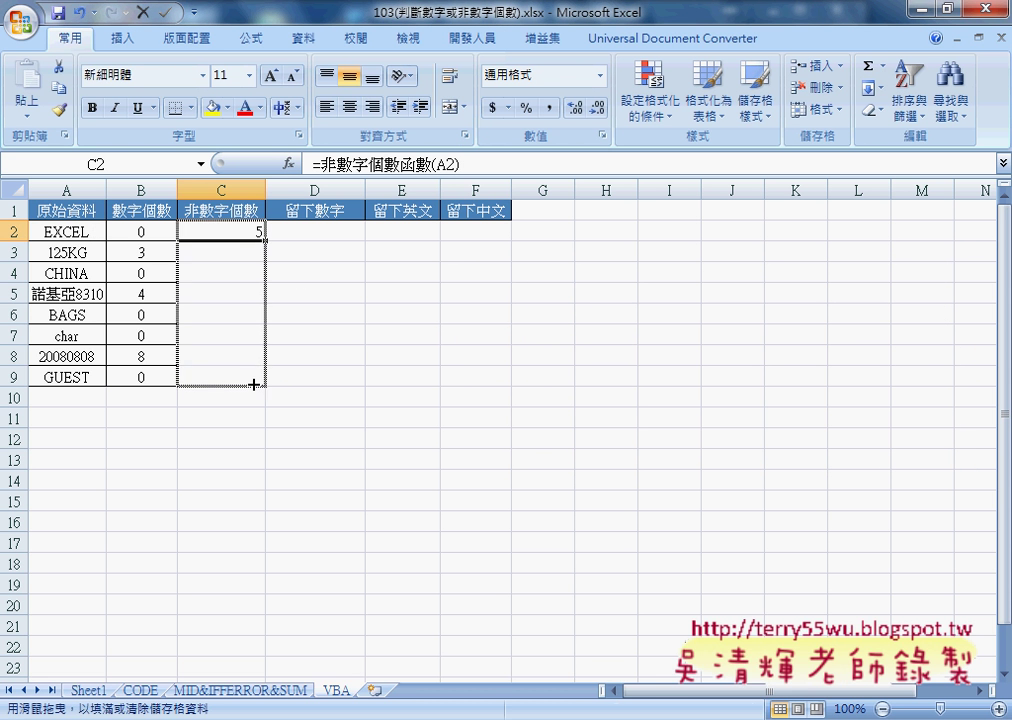
# - Enter 留下數字函數(A2) in D2 and fill it down to D9 to extract the digits
pyautogui.click(313, 230)
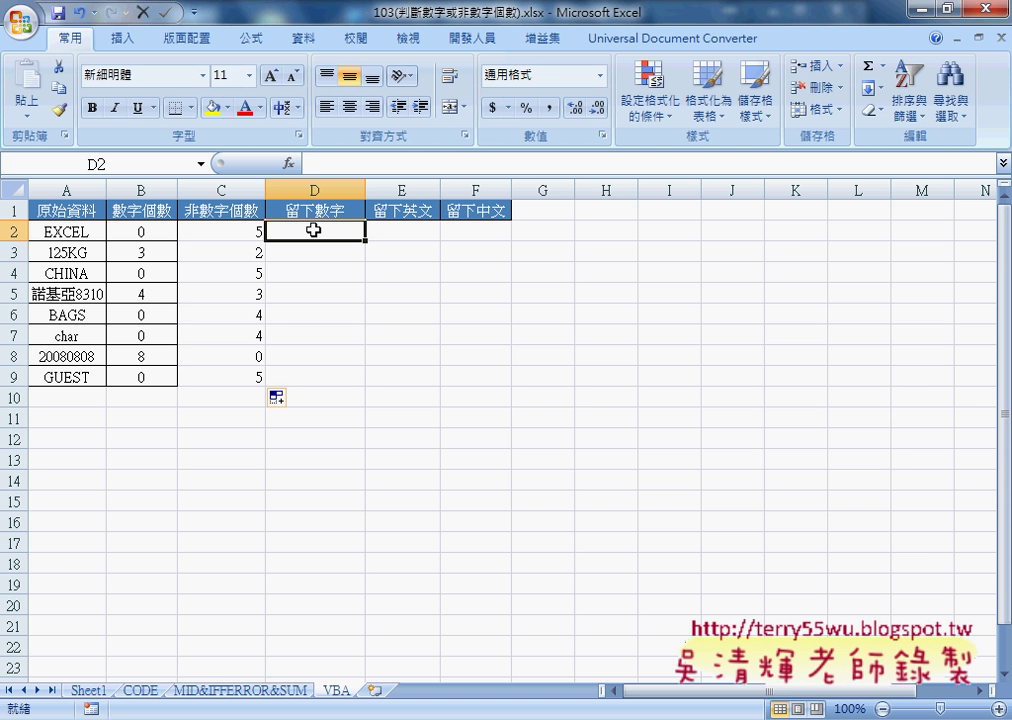
pyautogui.click(289, 163)
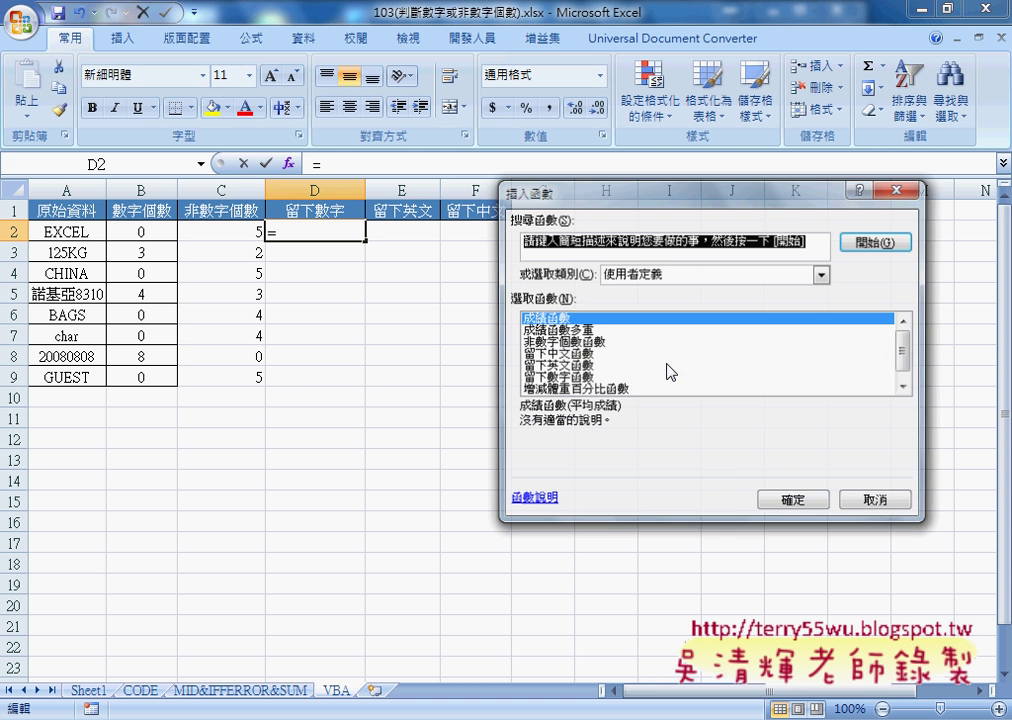
pyautogui.click(541, 378)
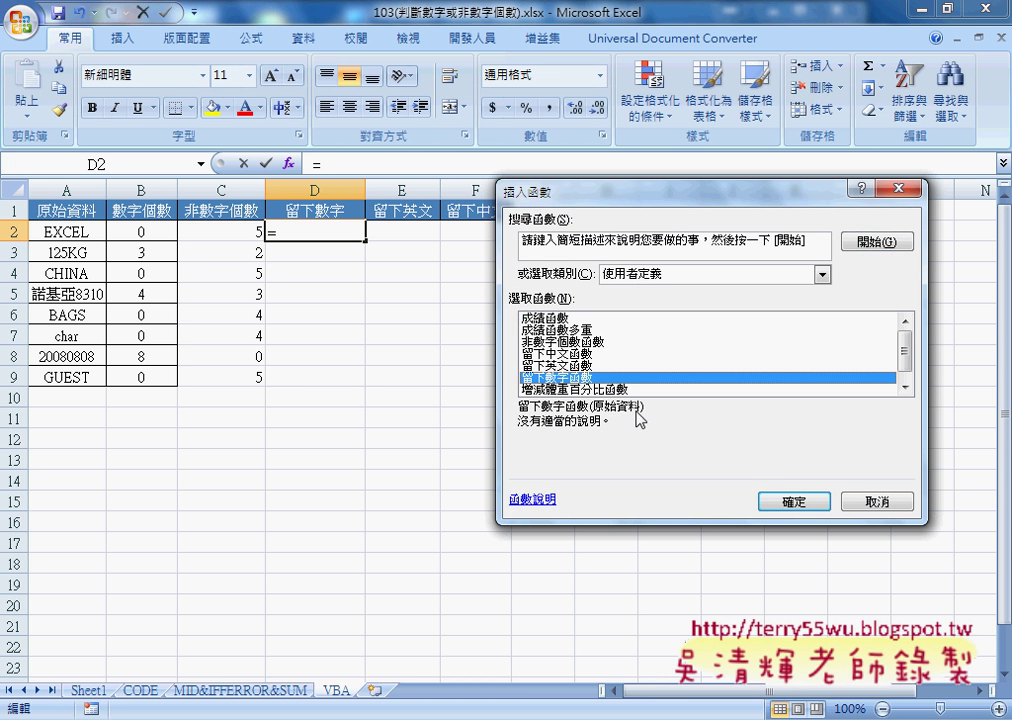
pyautogui.click(793, 501)
pyautogui.click(76, 230)
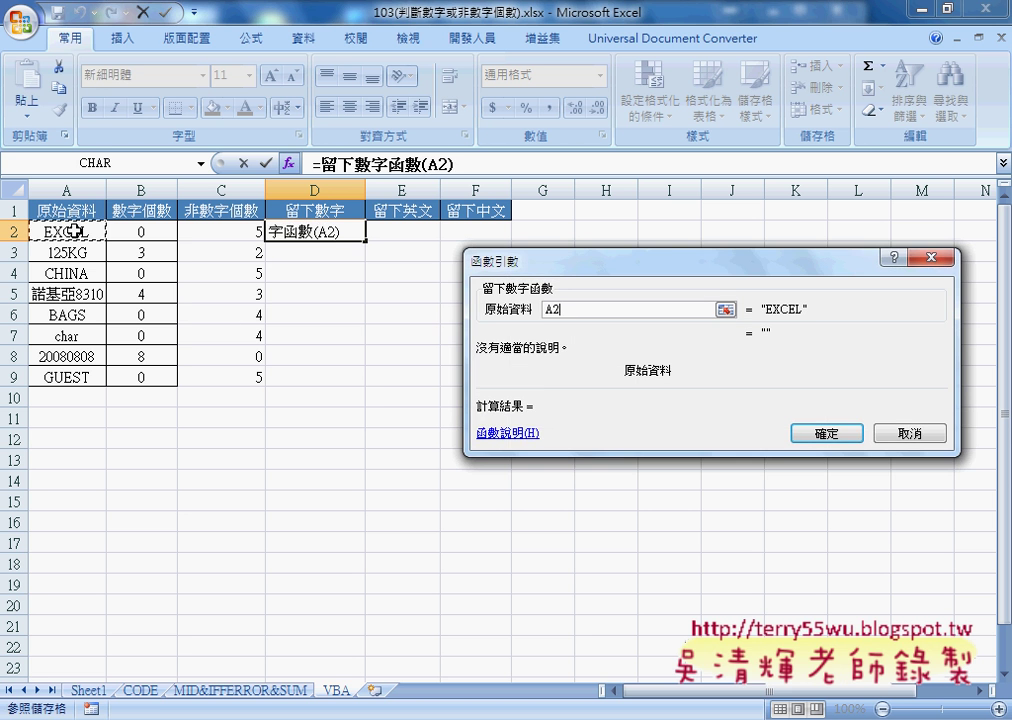
pyautogui.click(803, 437)
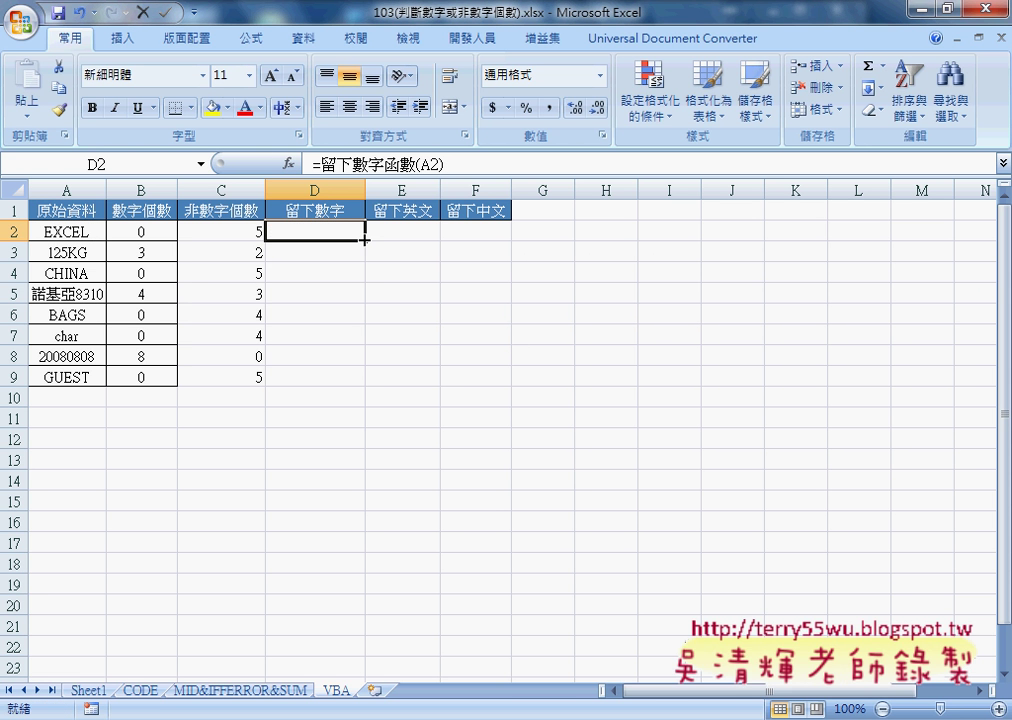
pyautogui.moveTo(365, 240); pyautogui.dragTo(365, 390)
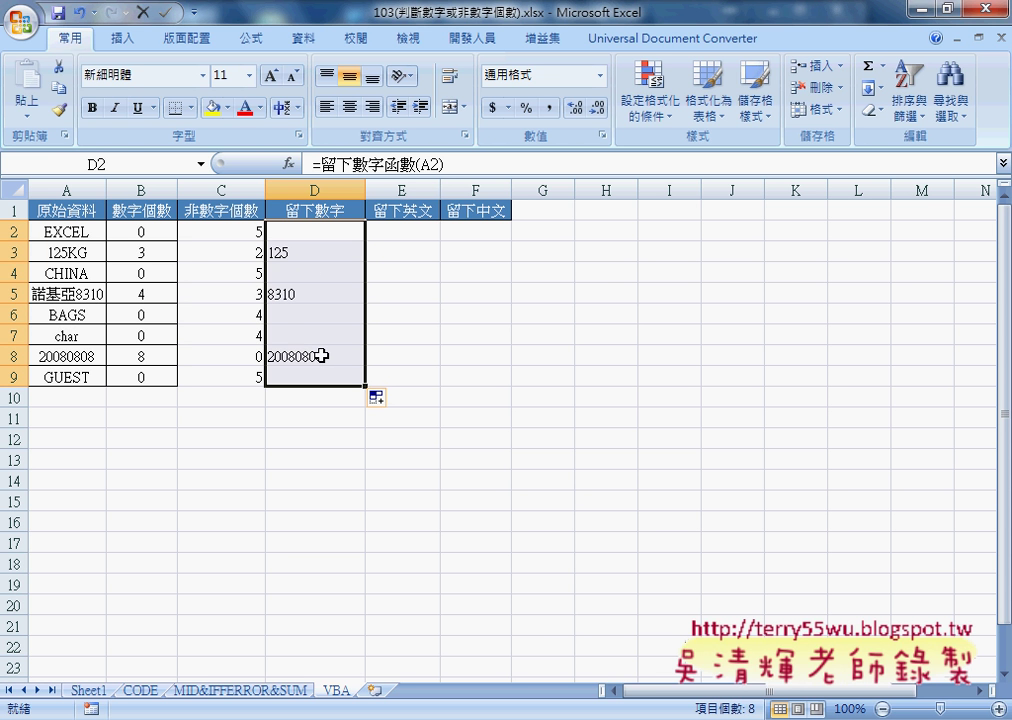
pyautogui.click(420, 232)
pyautogui.click(289, 163)
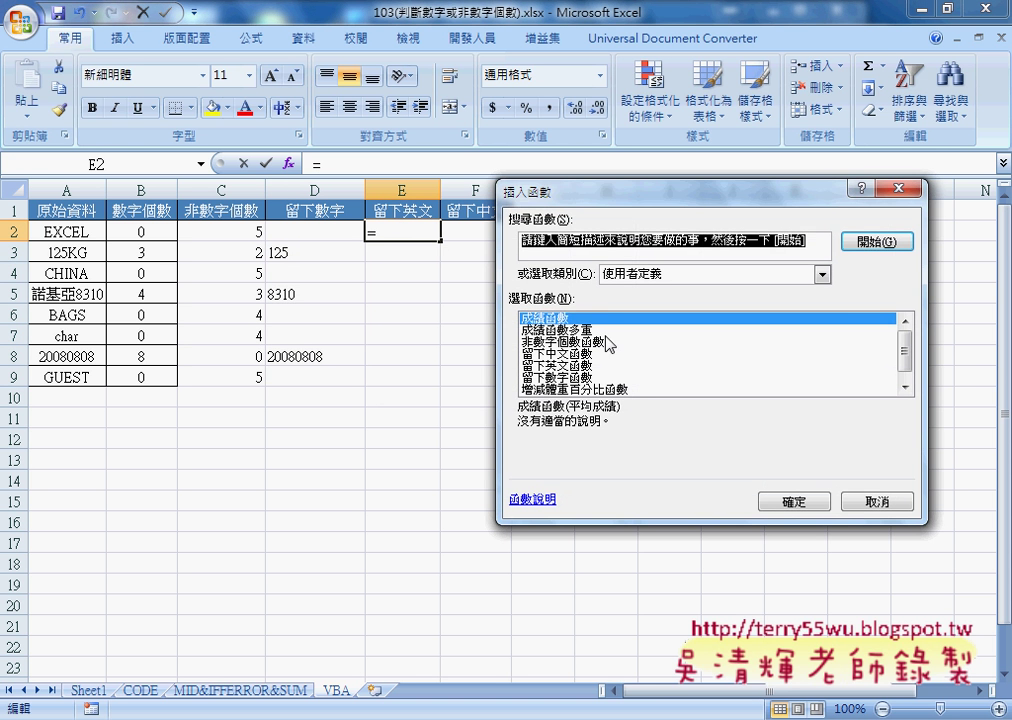
# - Put 留下英文函數(A2) in E2 and fill it down to E9
pyautogui.click(560, 366)
pyautogui.click(795, 503)
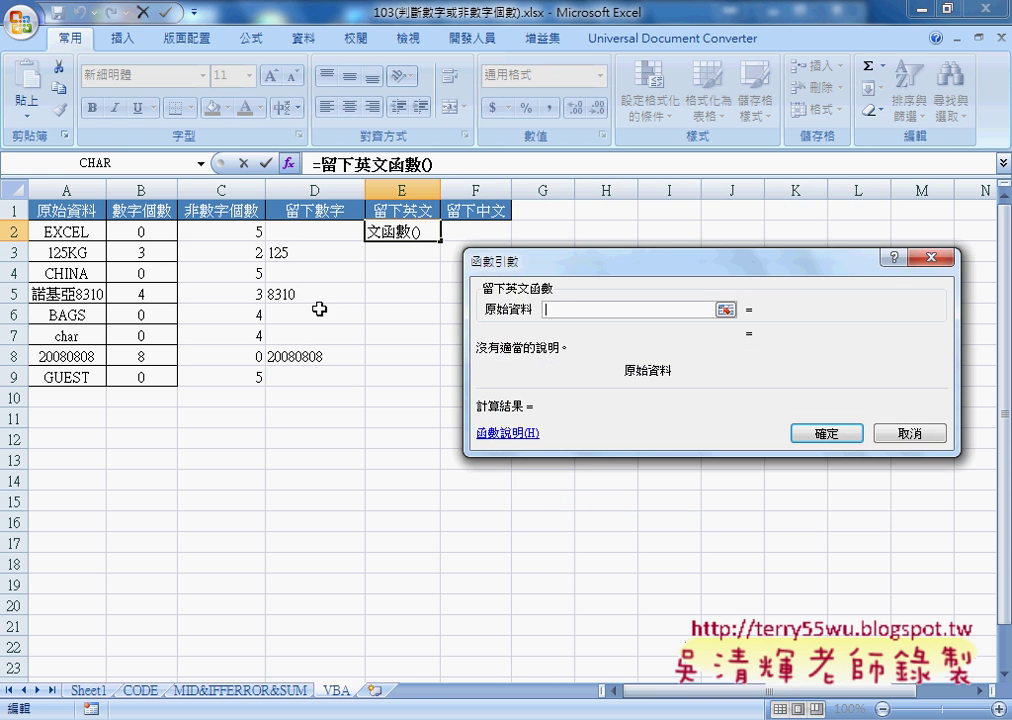
pyautogui.click(70, 232)
pyautogui.press('Return')
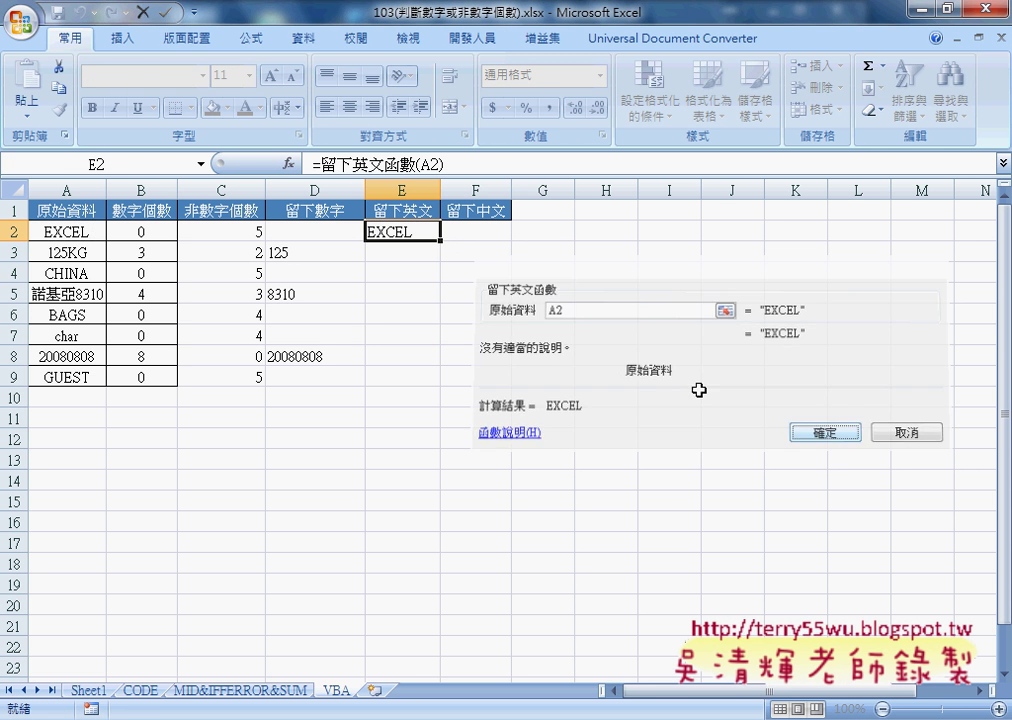
pyautogui.moveTo(440, 240); pyautogui.dragTo(434, 378)
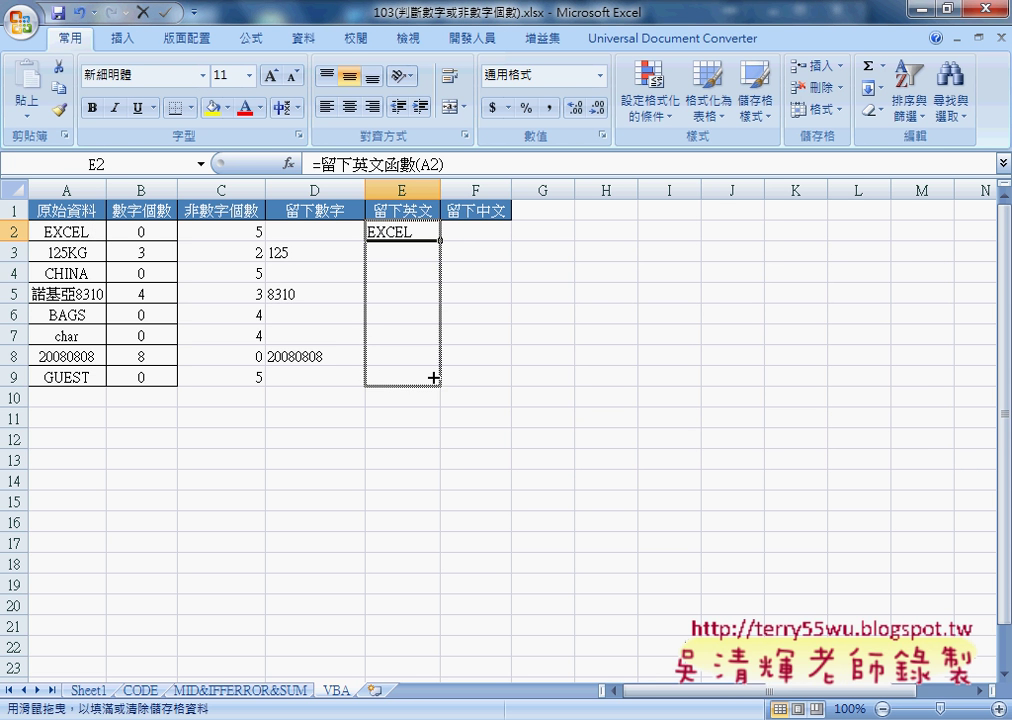
# - Put 留下中文函數(A2) in F2 and fill it down to F9
pyautogui.click(470, 231)
pyautogui.click(288, 163)
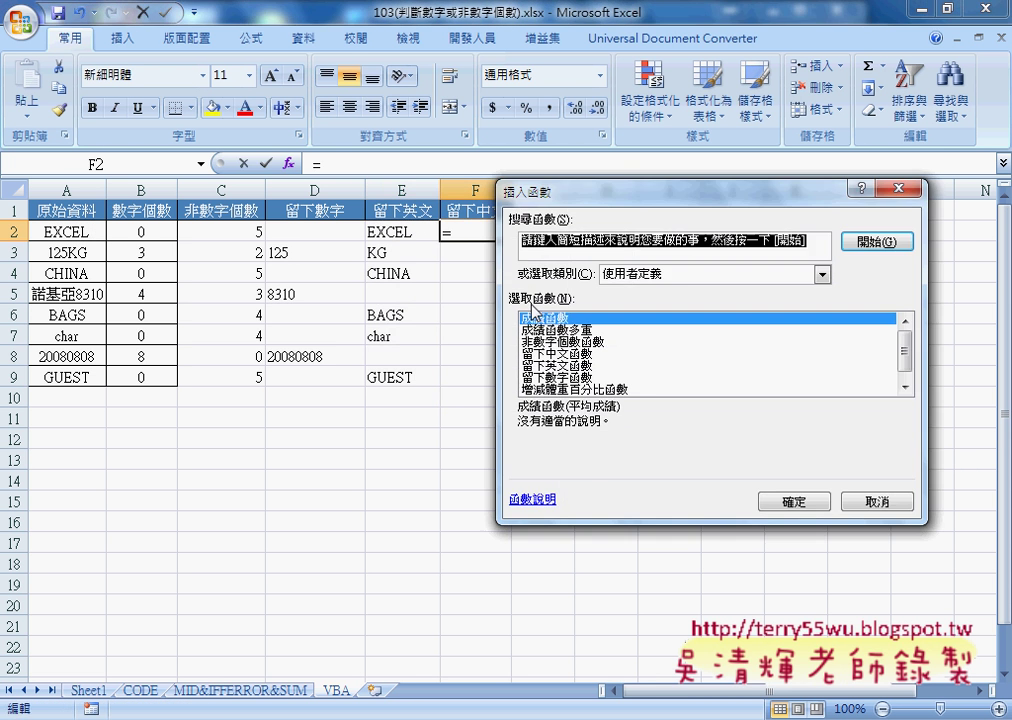
pyautogui.click(555, 353)
pyautogui.click(793, 501)
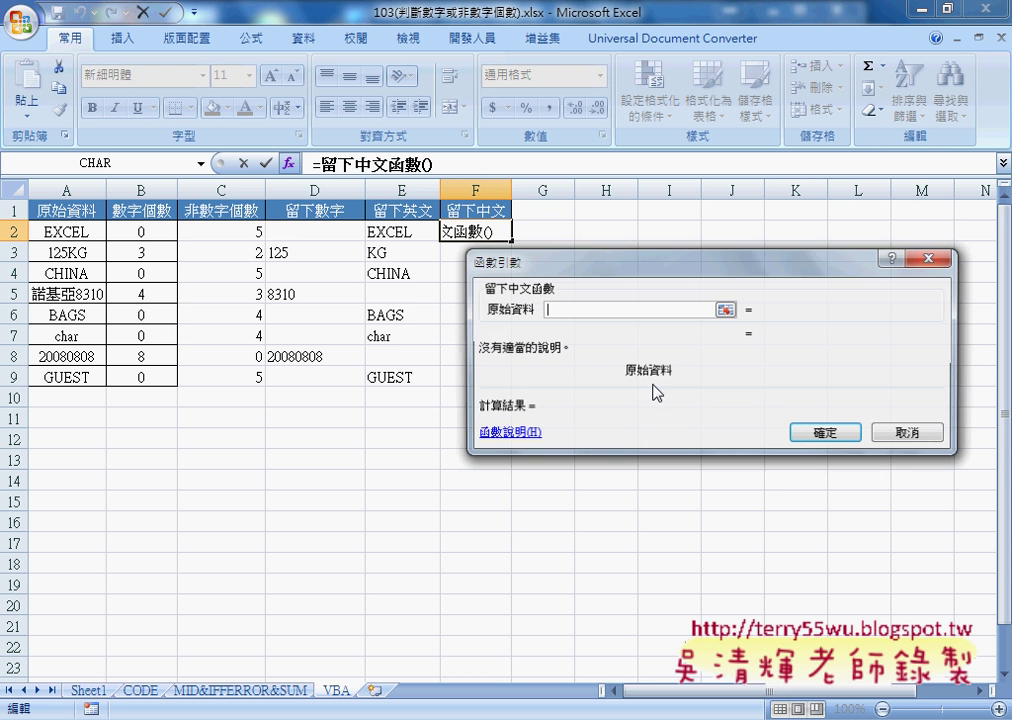
pyautogui.click(75, 232)
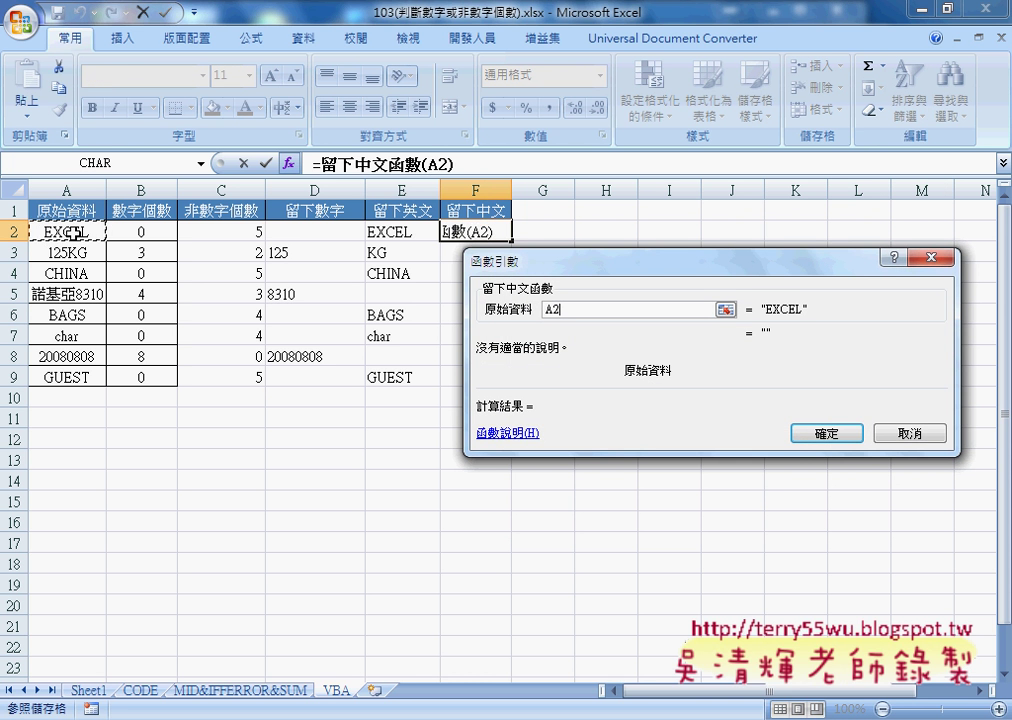
pyautogui.click(818, 436)
pyautogui.moveTo(511, 241); pyautogui.dragTo(509, 381)
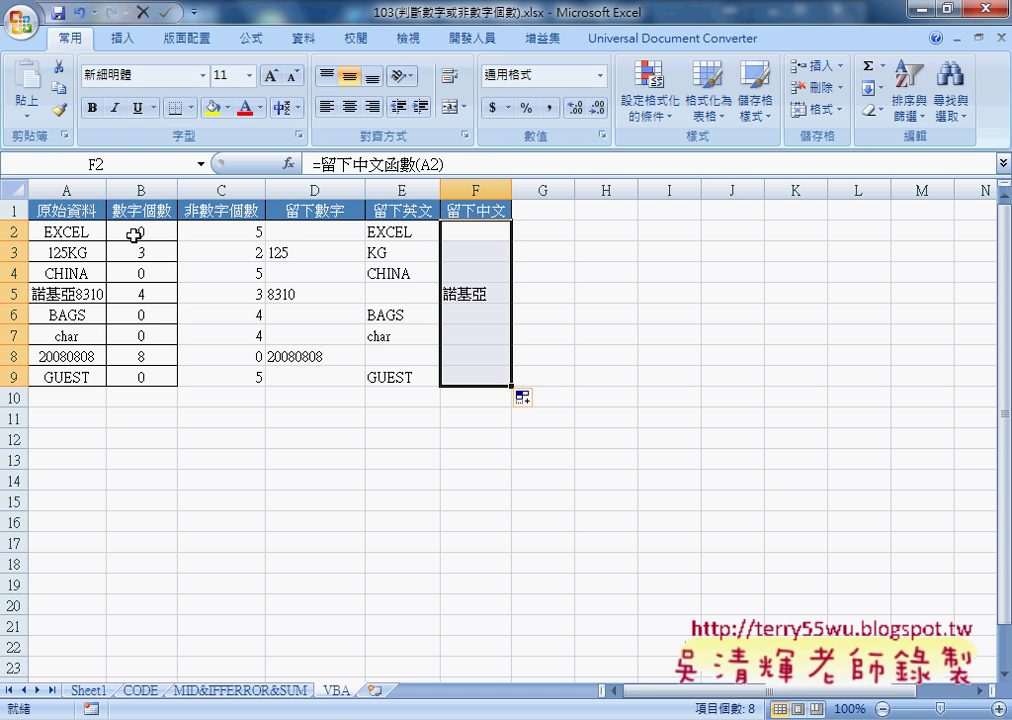
# - Switch to the MID&IFFERROR&SUM sheet to view its array-formula counts
pyautogui.click(243, 692)
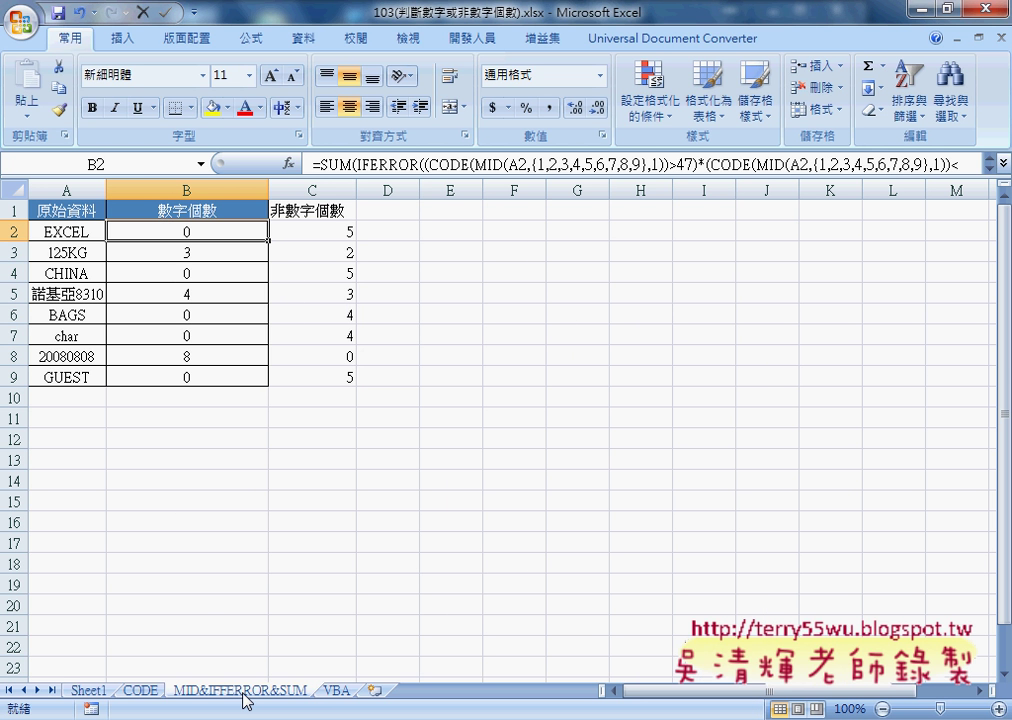